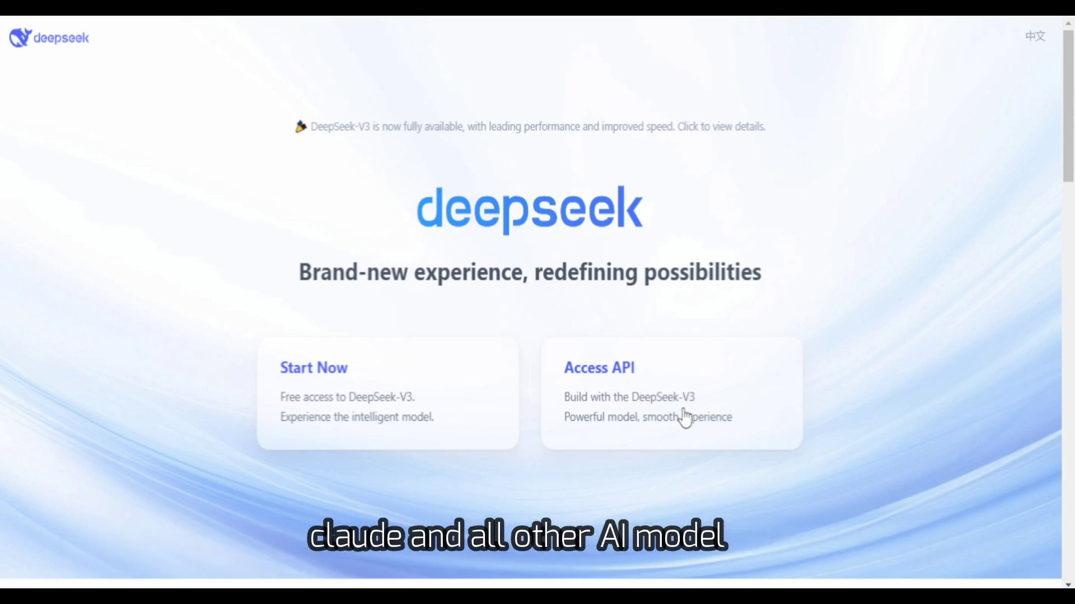
# - Scroll down to the DeepSeek-V3 Capabilities table and highlight its DeepSeek V3 column heading
pyautogui.scroll(-10, 360, 315)
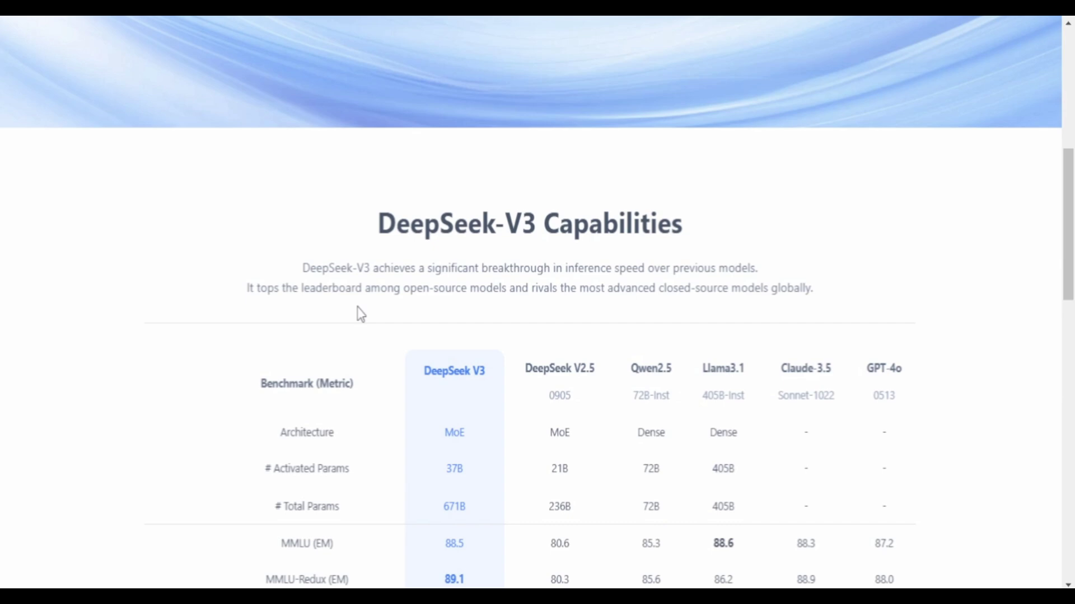
pyautogui.scroll(-3, 749, 223)
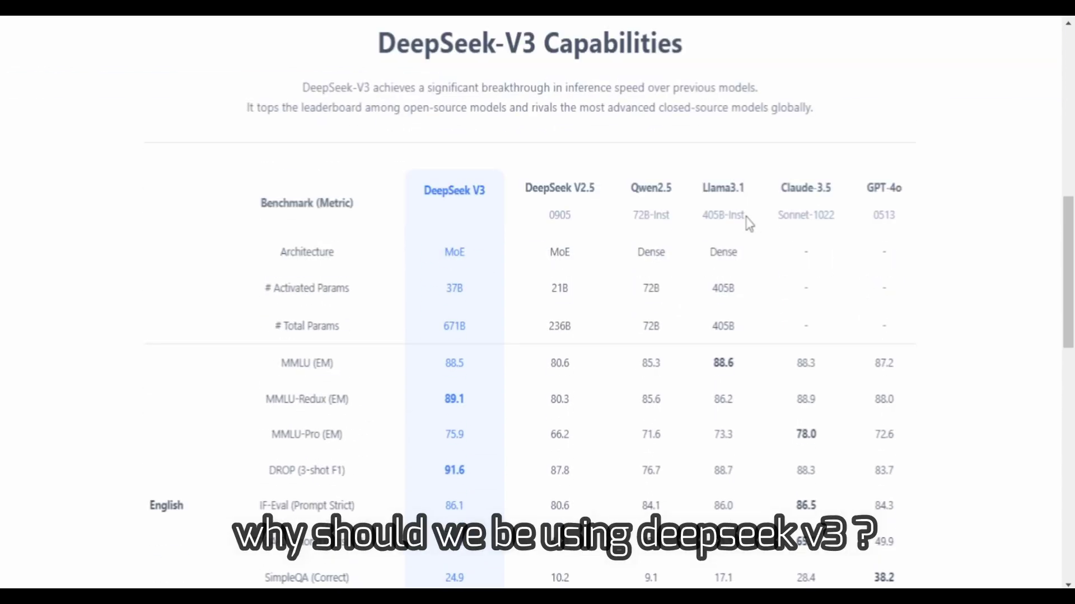
pyautogui.scroll(-10, 749, 224)
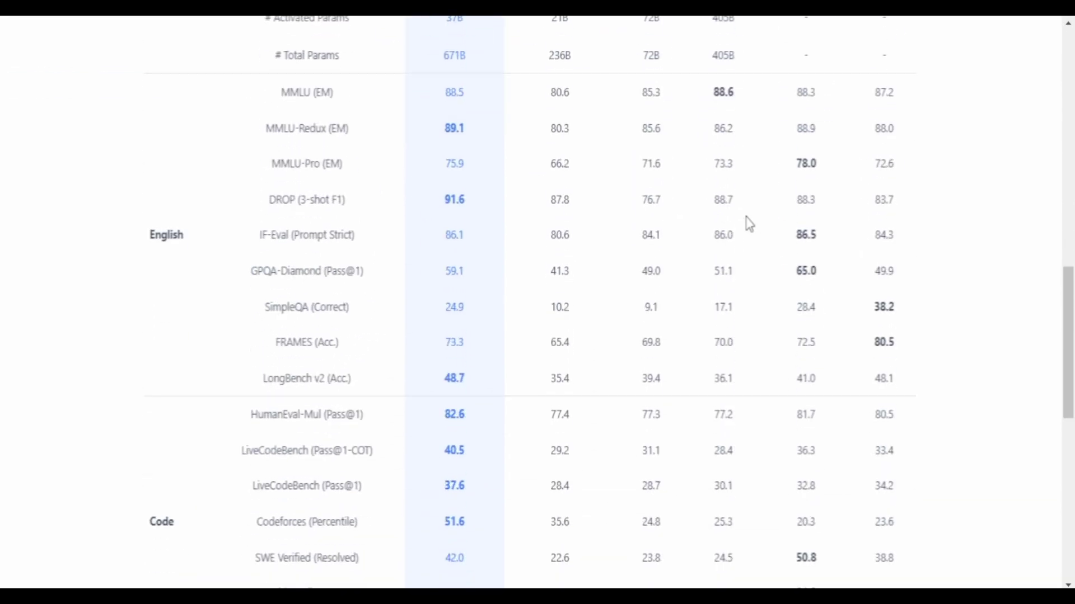
pyautogui.scroll(11, 749, 224)
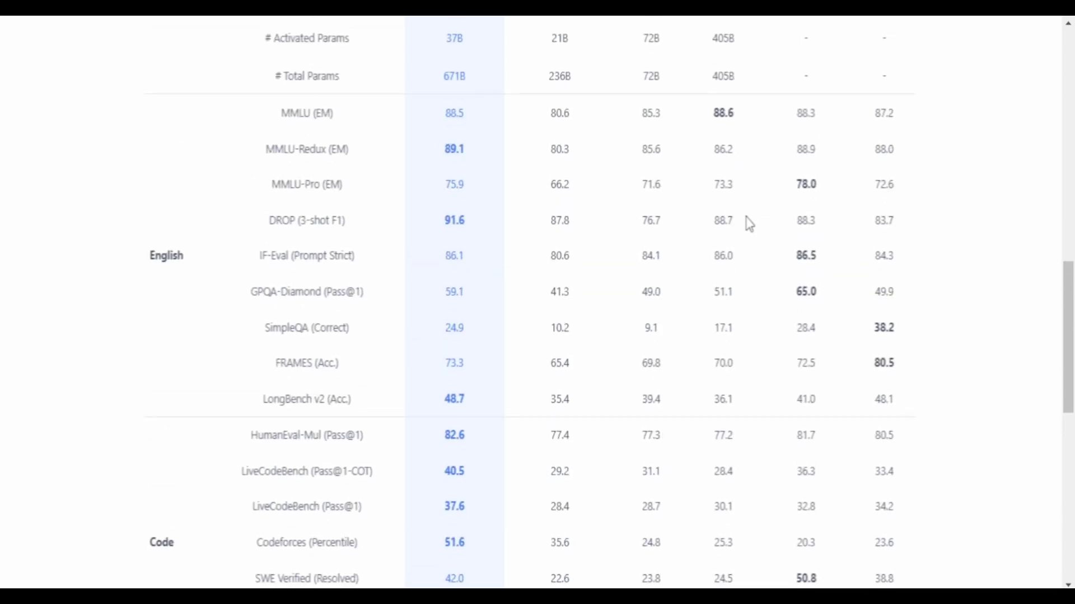
pyautogui.scroll(-2, 292, 304)
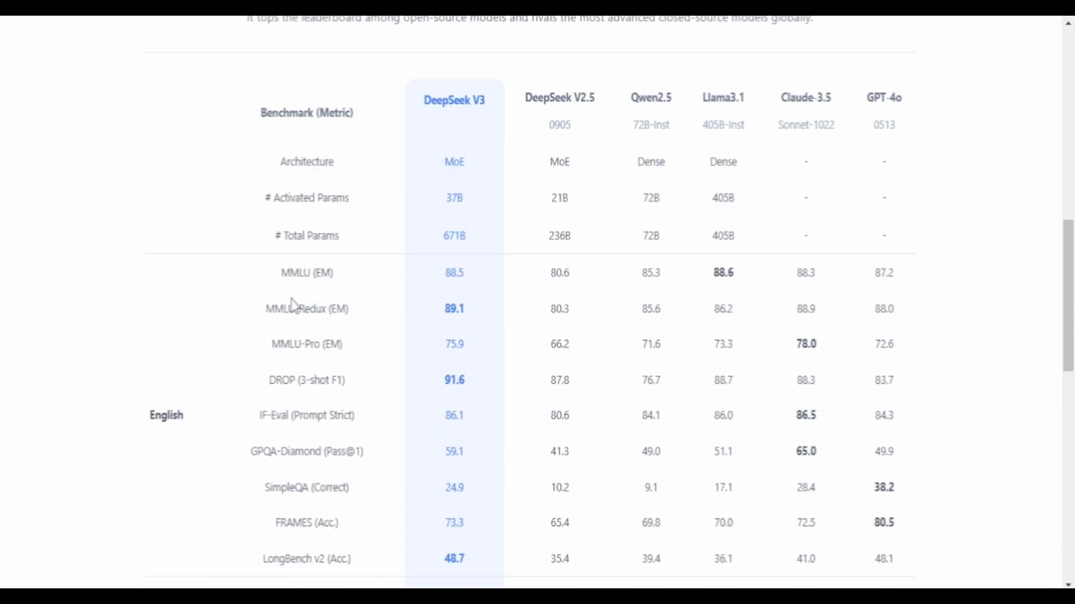
pyautogui.scroll(-2, 309, 409)
pyautogui.scroll(2, 334, 291)
pyautogui.moveTo(431, 105); pyautogui.dragTo(487, 104)
pyautogui.click(456, 327)
# - Highlight the compared model names and the LongBench to MATH-500 rows, continuing to the Chinese benchmarks
pyautogui.scroll(-1, 458, 218)
pyautogui.scroll(1, 726, 119)
pyautogui.tripleClick(492, 115)
pyautogui.scroll(-6, 481, 168)
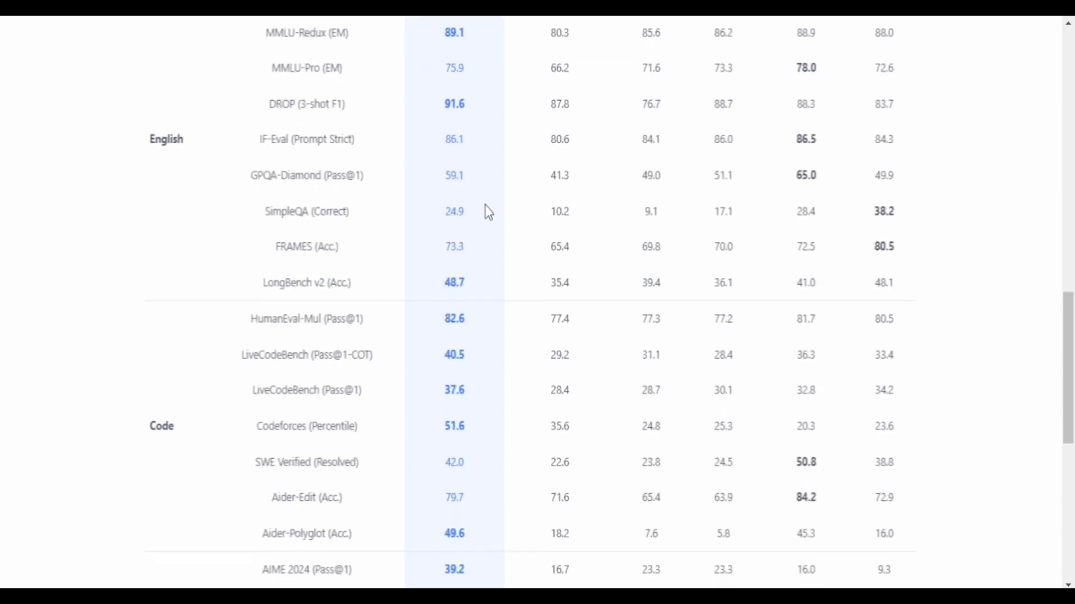
pyautogui.moveTo(413, 208); pyautogui.dragTo(481, 436)
pyautogui.scroll(-2, 487, 360)
pyautogui.click(478, 440)
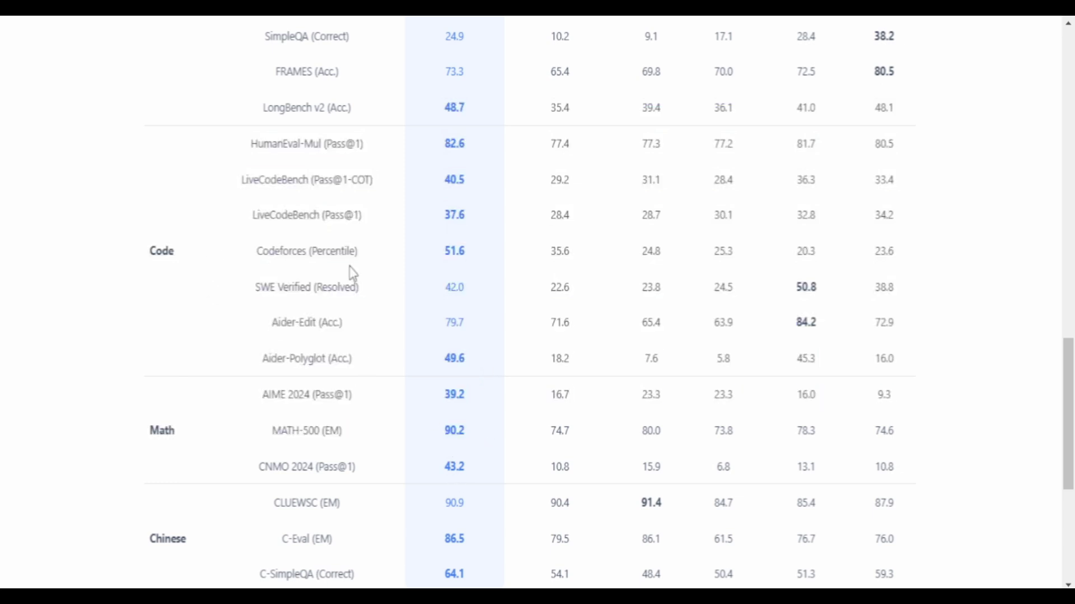
pyautogui.scroll(-2, 326, 358)
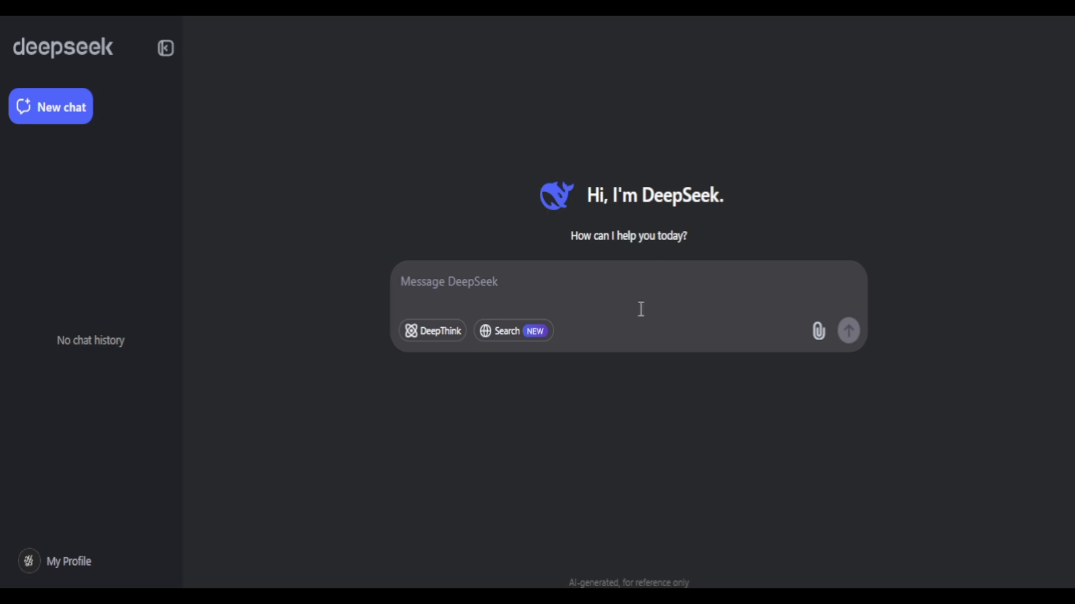
# - Toggle Search and DeepThink on and back off, leaving both disabled
pyautogui.click(506, 335)
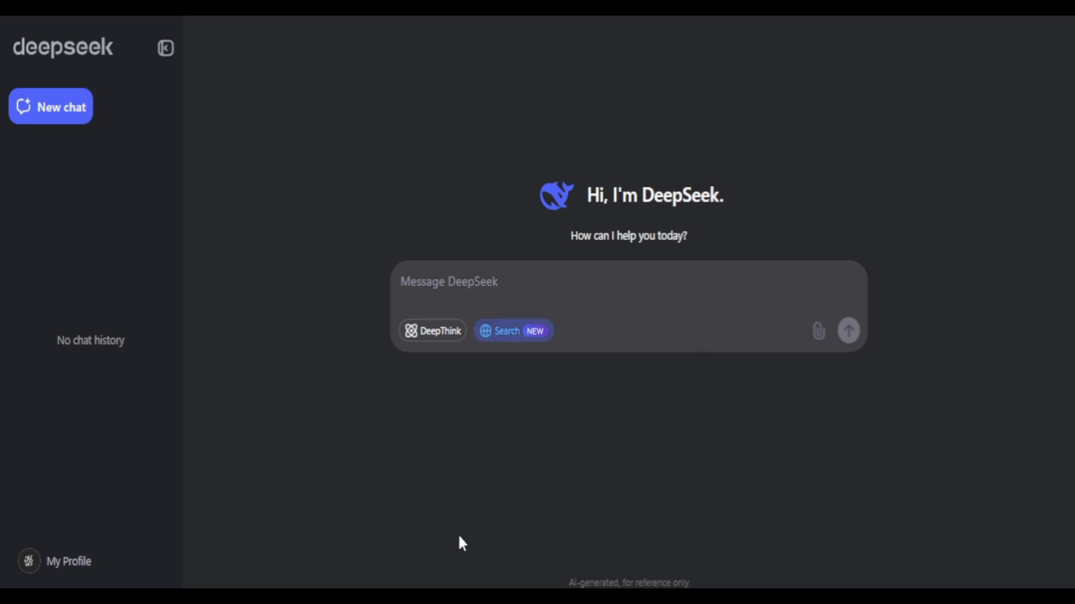
pyautogui.click(504, 335)
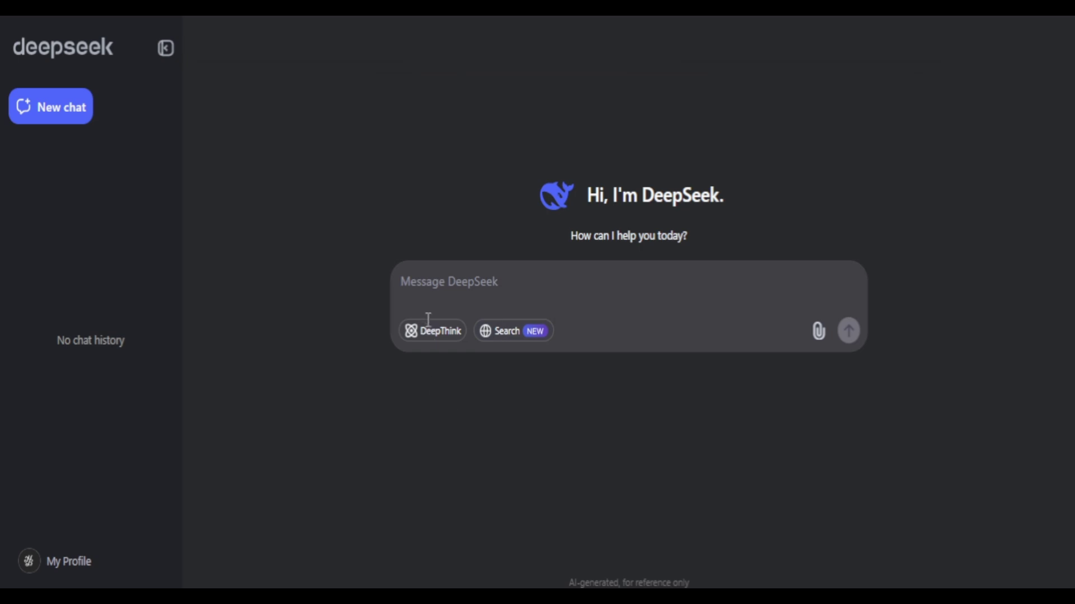
pyautogui.click(429, 336)
pyautogui.click(428, 336)
# - Ask DeepSeek 'who are u?' in lowercase
pyautogui.write('WHO A')
pyautogui.hotkey('ctrl', 'a')
pyautogui.write('who are u?')
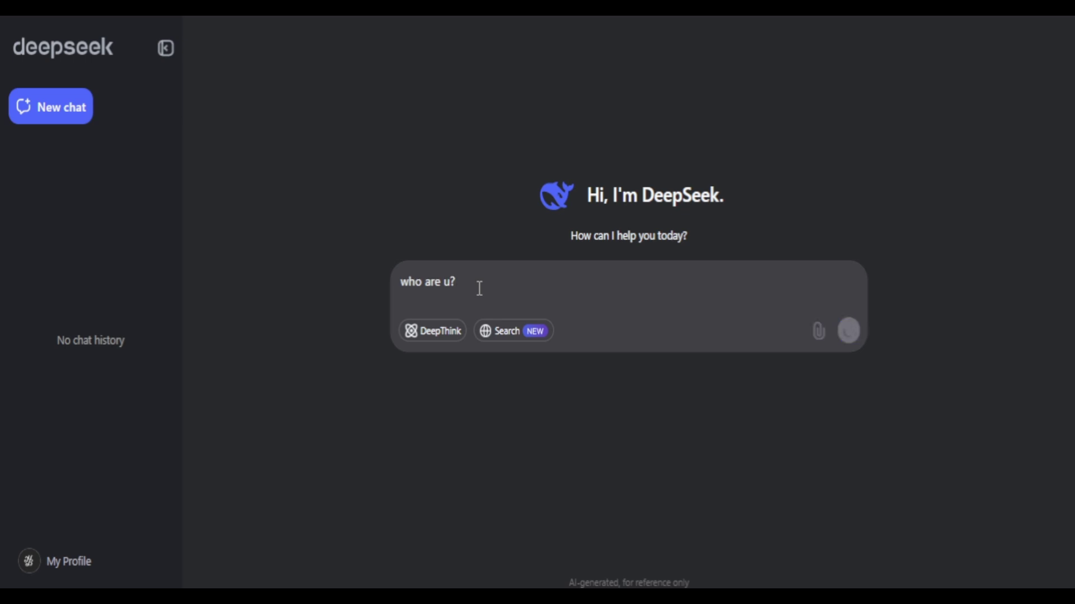
pyautogui.press('Return')
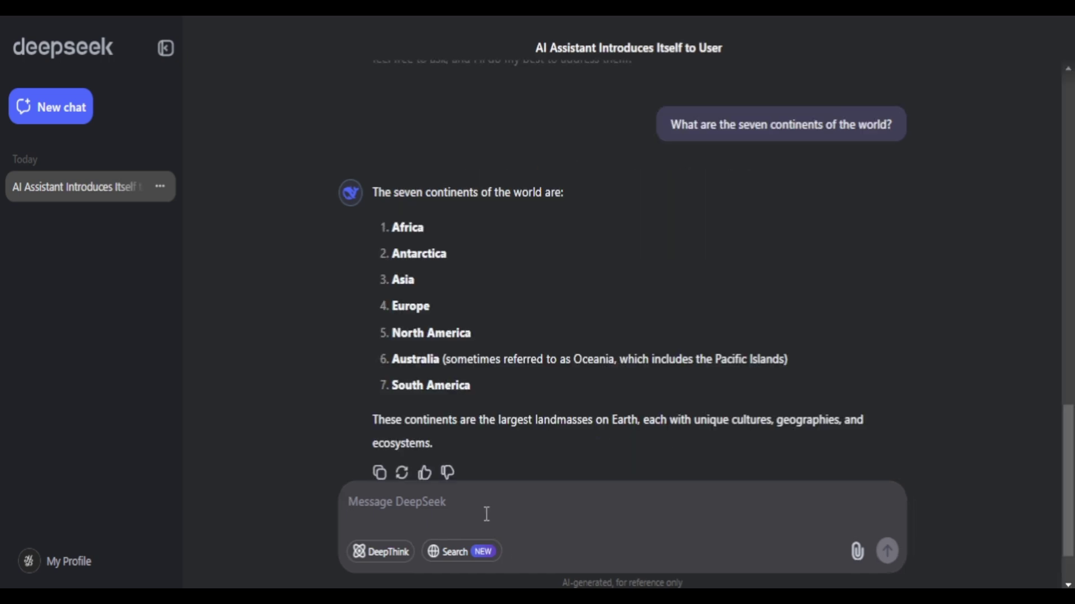
# - Send the three-line prompt for portfolio, blog post and CSS code, and review the reply
pyautogui.write('Create a simple HTML page for a personal portfolio. Write an HTML structure for a basic blog post. CSS Integration')
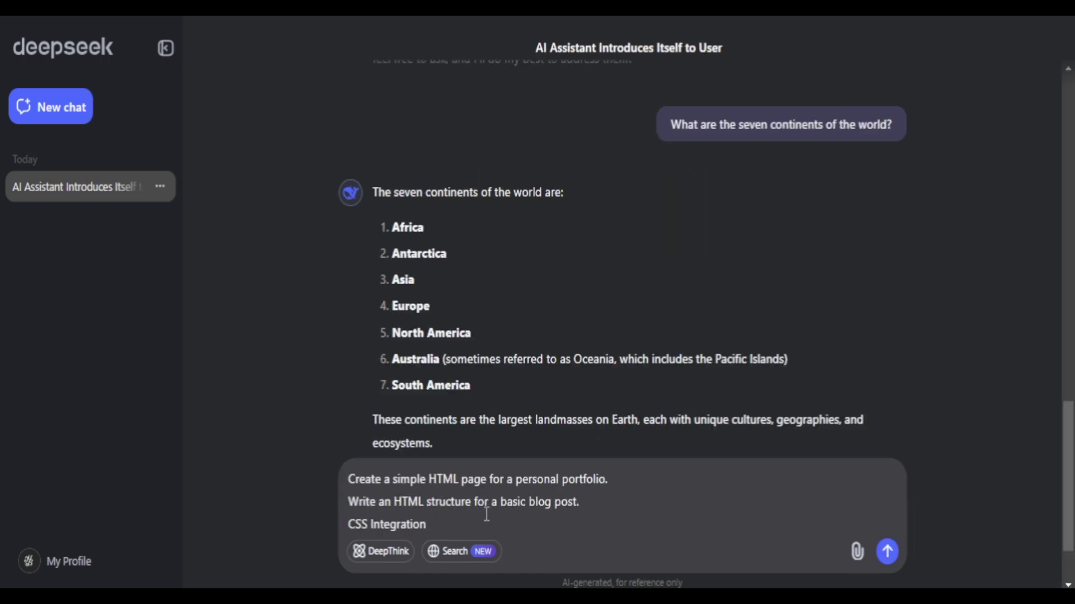
pyautogui.press('Return')
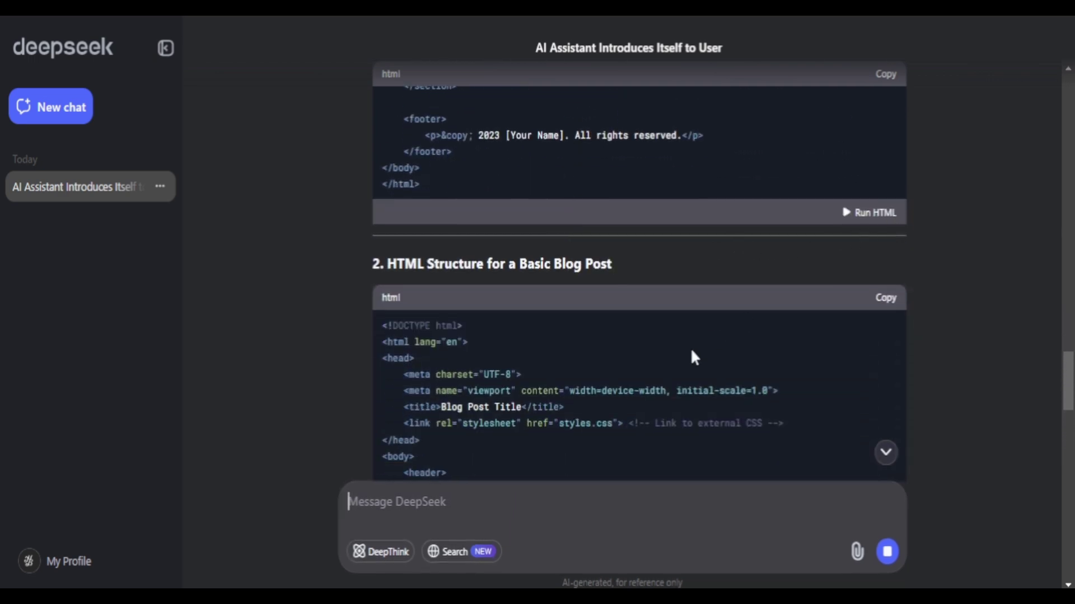
pyautogui.scroll(4, 690, 348)
pyautogui.scroll(4, 691, 347)
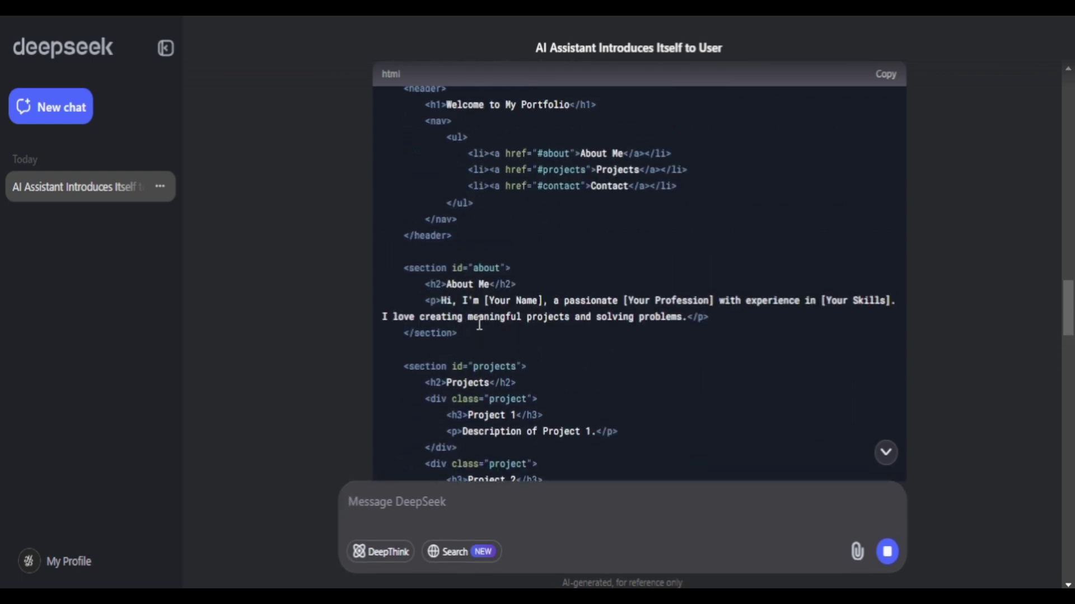
pyautogui.scroll(-1, 265, 293)
pyautogui.scroll(-7, 384, 312)
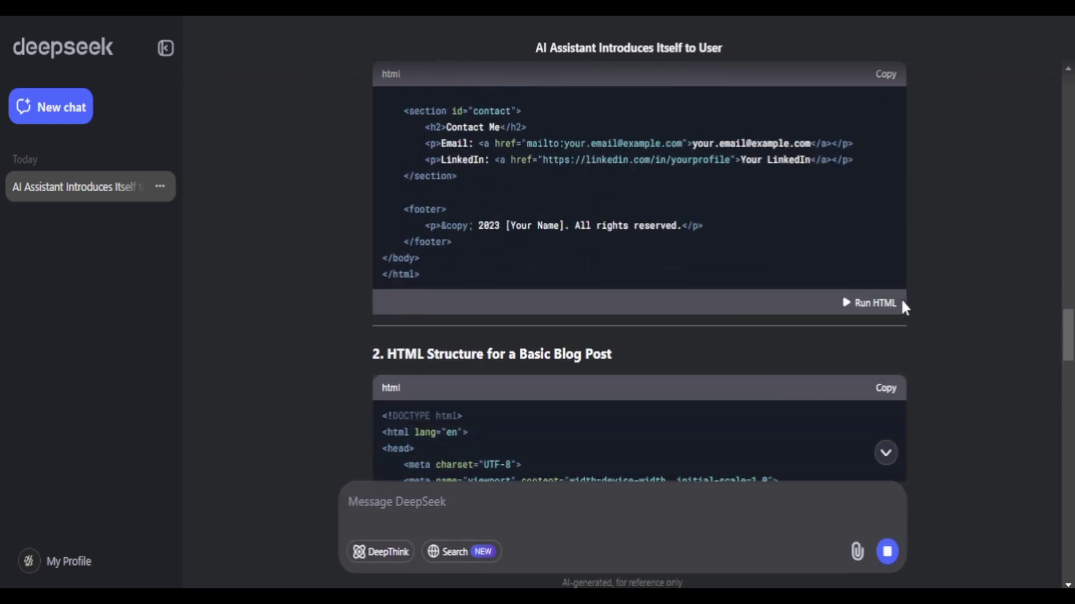
# - Preview the generated portfolio code as a rendered page
pyautogui.click(894, 303)
pyautogui.scroll(-1, 421, 266)
pyautogui.scroll(1, 421, 265)
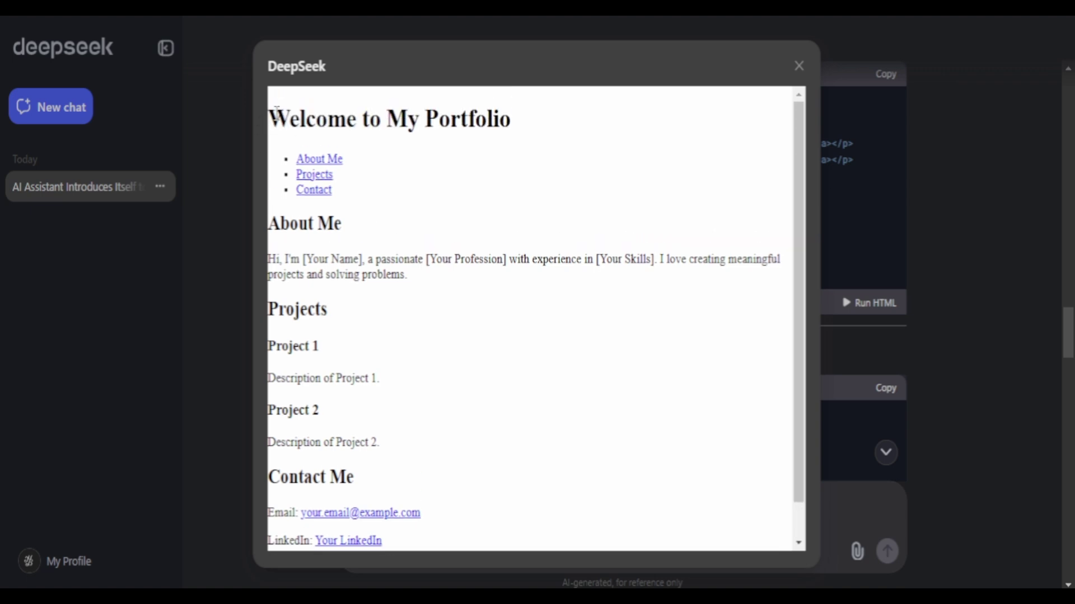
pyautogui.moveTo(277, 111); pyautogui.dragTo(427, 408)
pyautogui.scroll(-1, 576, 407)
pyautogui.scroll(1, 428, 408)
# - Send the request for CSS and HTML together and review the combined blog and portfolio code
pyautogui.click(456, 308)
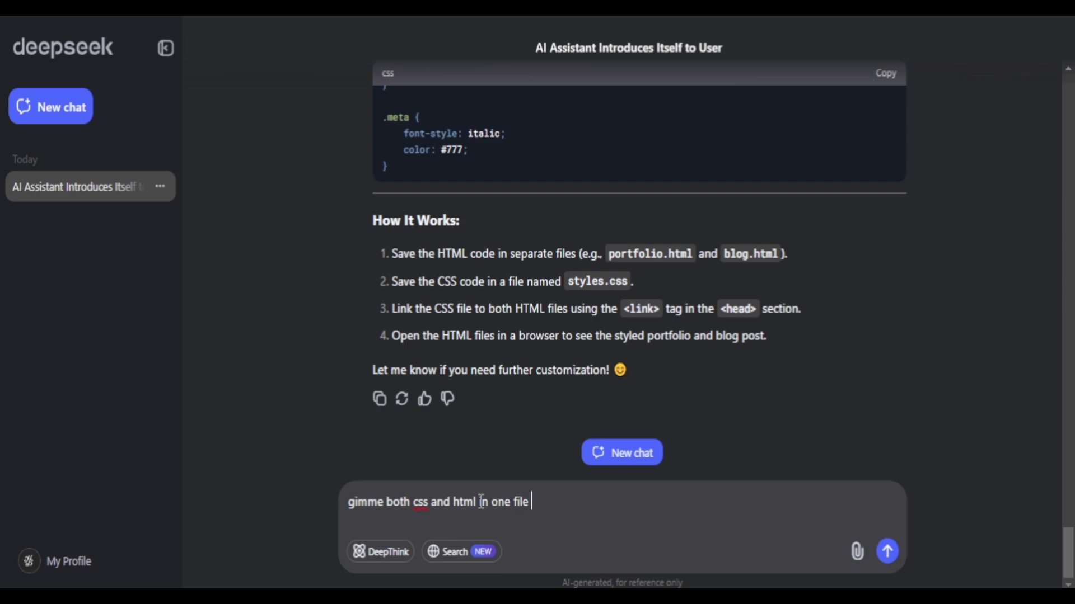
pyautogui.press('Return')
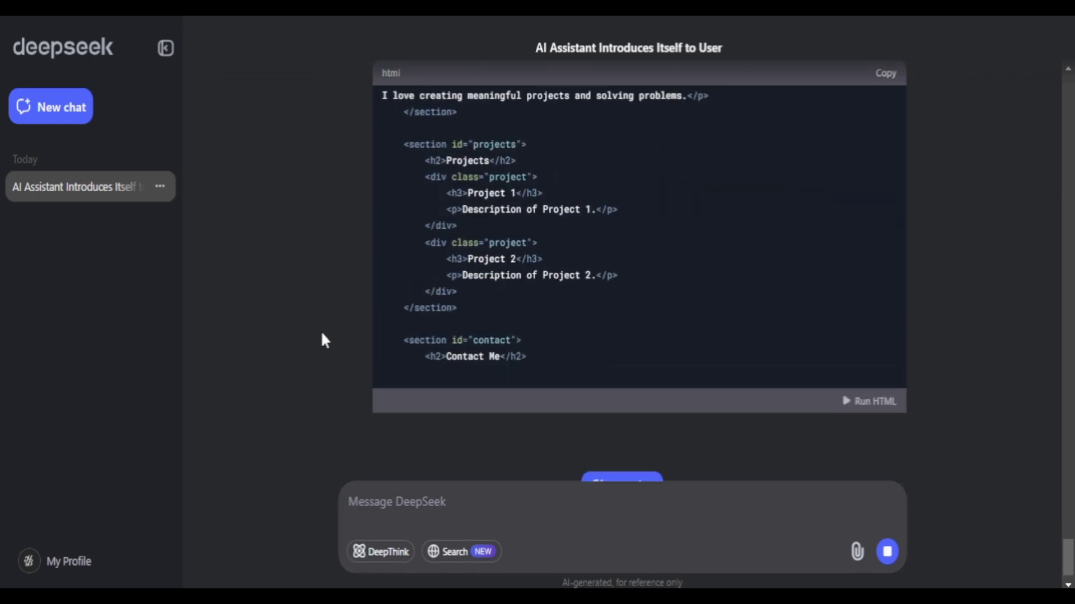
pyautogui.scroll(5, 436, 213)
pyautogui.scroll(-10, 458, 264)
pyautogui.scroll(8, 468, 337)
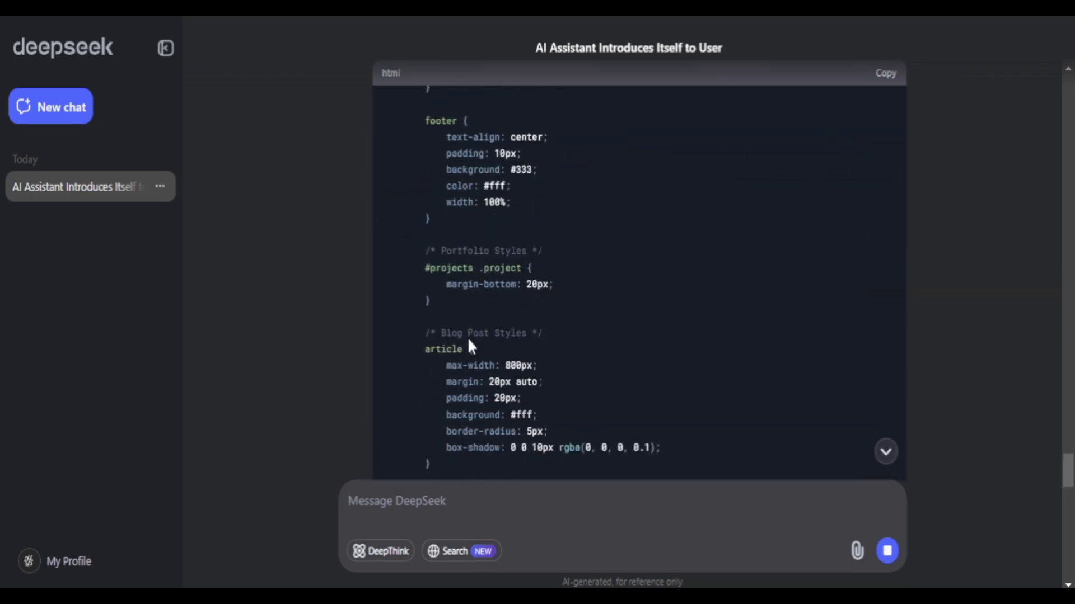
pyautogui.scroll(-8, 468, 337)
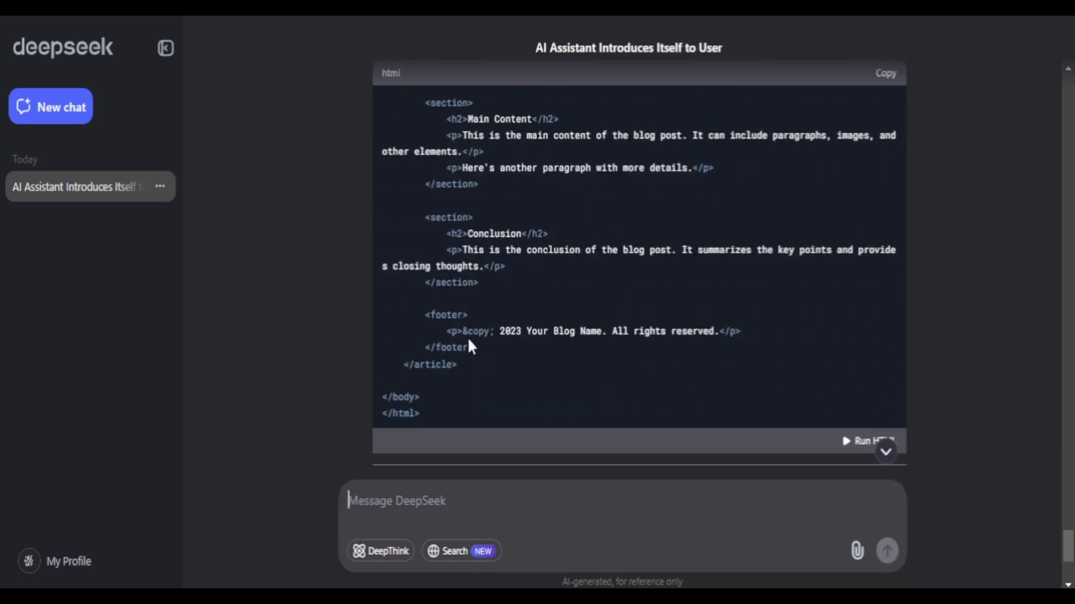
pyautogui.moveTo(436, 218); pyautogui.dragTo(502, 238)
pyautogui.click(507, 283)
pyautogui.scroll(-5, 745, 358)
# - Preview the combined styled page and jump to its About Me section
pyautogui.click(862, 260)
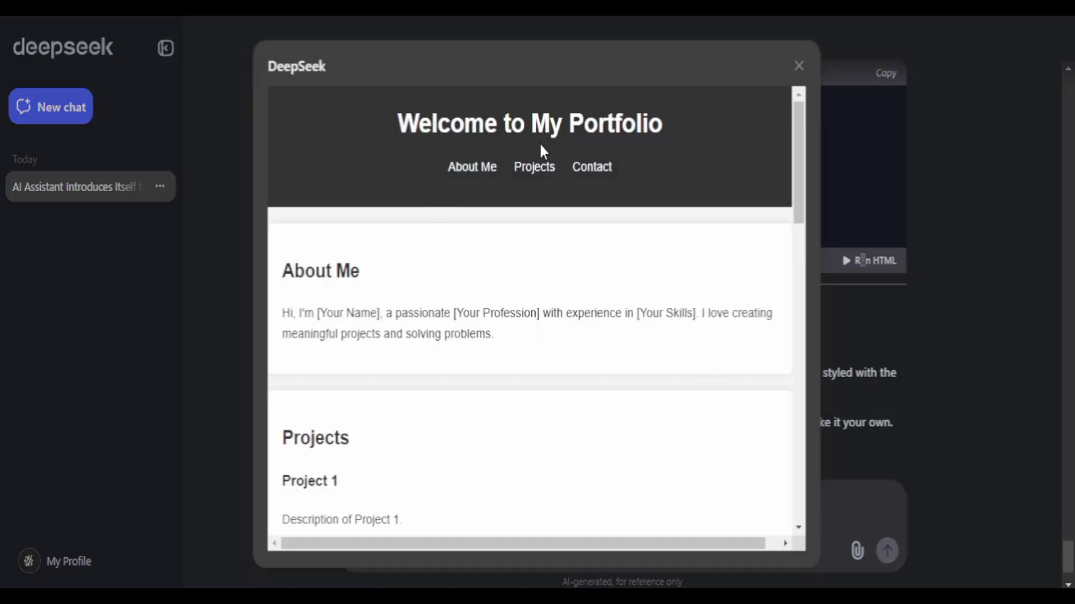
pyautogui.click(471, 168)
pyautogui.scroll(-1, 509, 173)
pyautogui.scroll(3, 509, 173)
pyautogui.scroll(-3, 504, 174)
pyautogui.scroll(3, 514, 185)
pyautogui.scroll(-10, 548, 213)
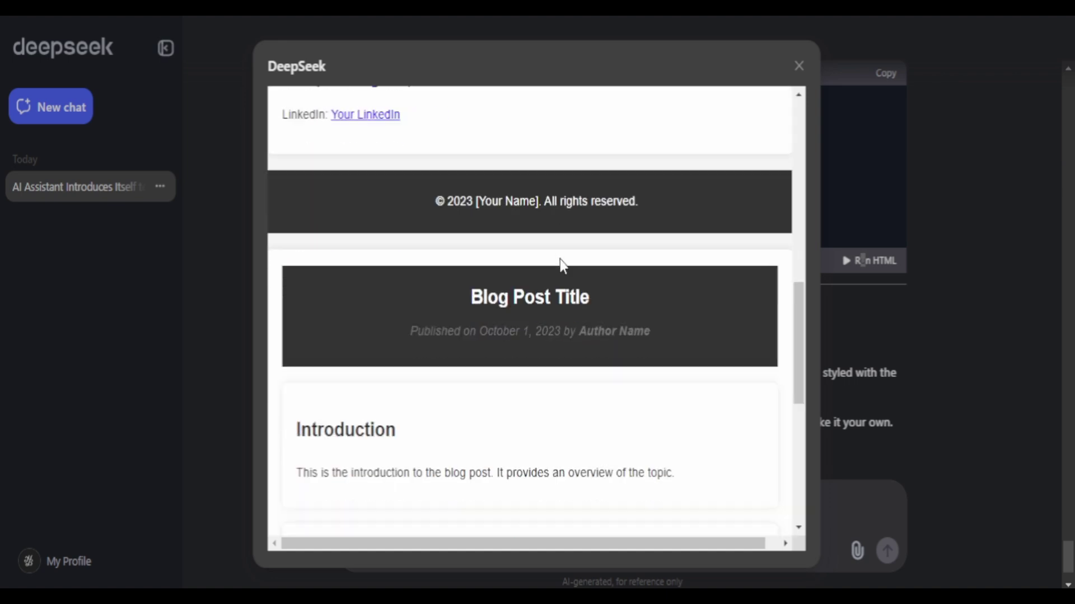
pyautogui.scroll(9, 576, 246)
pyautogui.scroll(2, 591, 230)
pyautogui.scroll(-10, 588, 191)
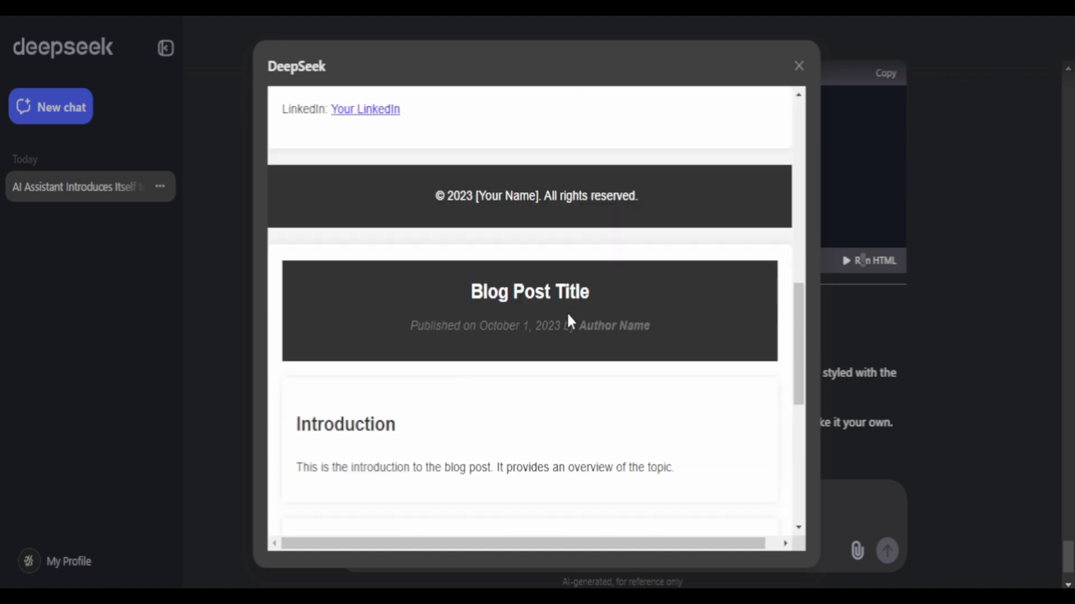
pyautogui.scroll(-1, 569, 316)
pyautogui.scroll(10, 568, 317)
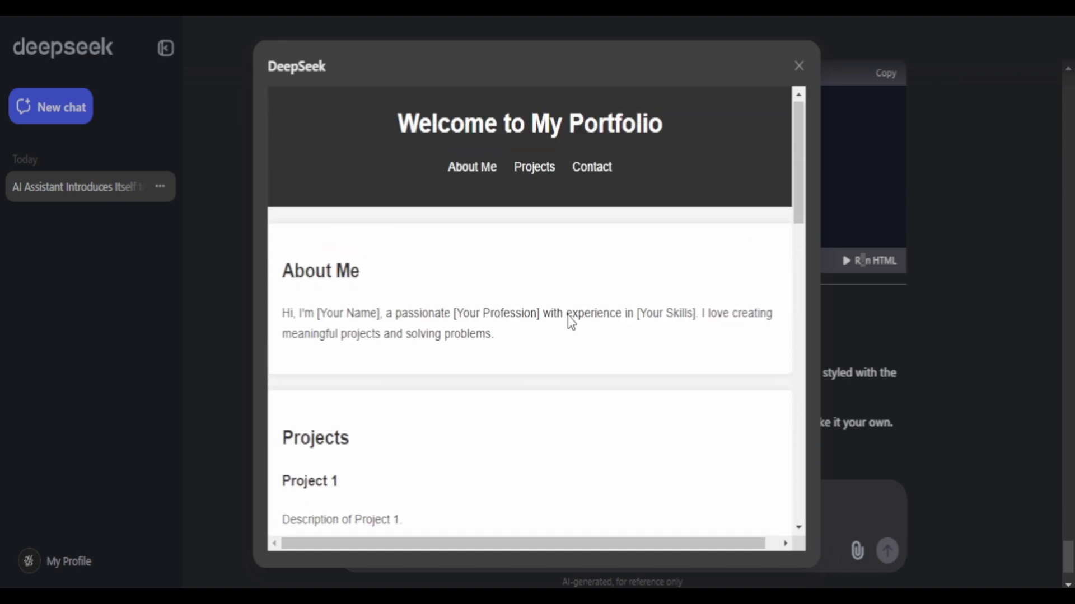
pyautogui.moveTo(442, 120); pyautogui.dragTo(691, 247)
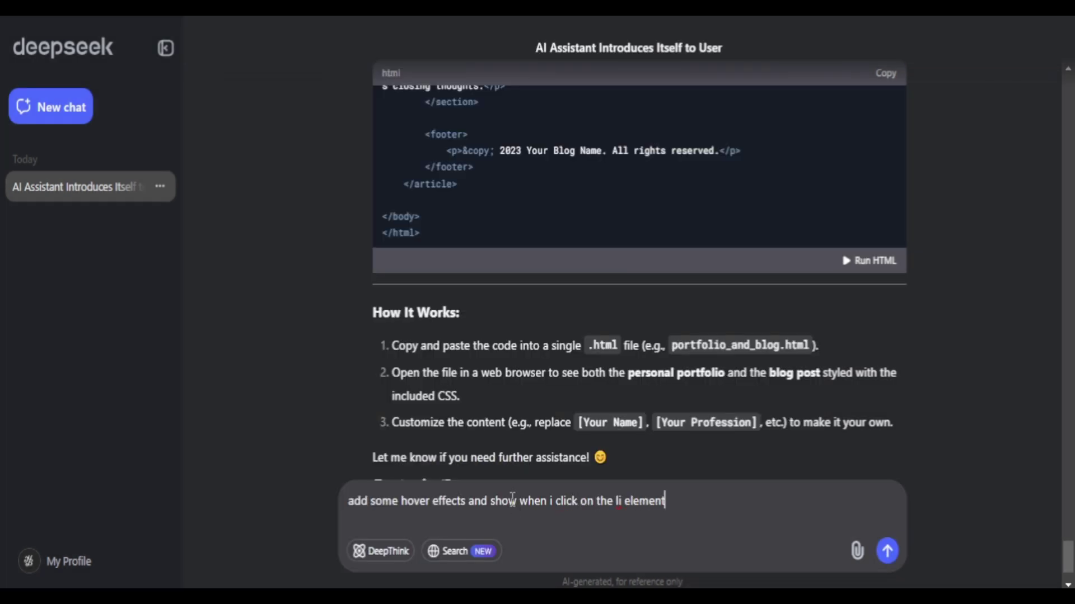
# - Send the hover-effects request and review the updated navigation-link code
pyautogui.press('Return')
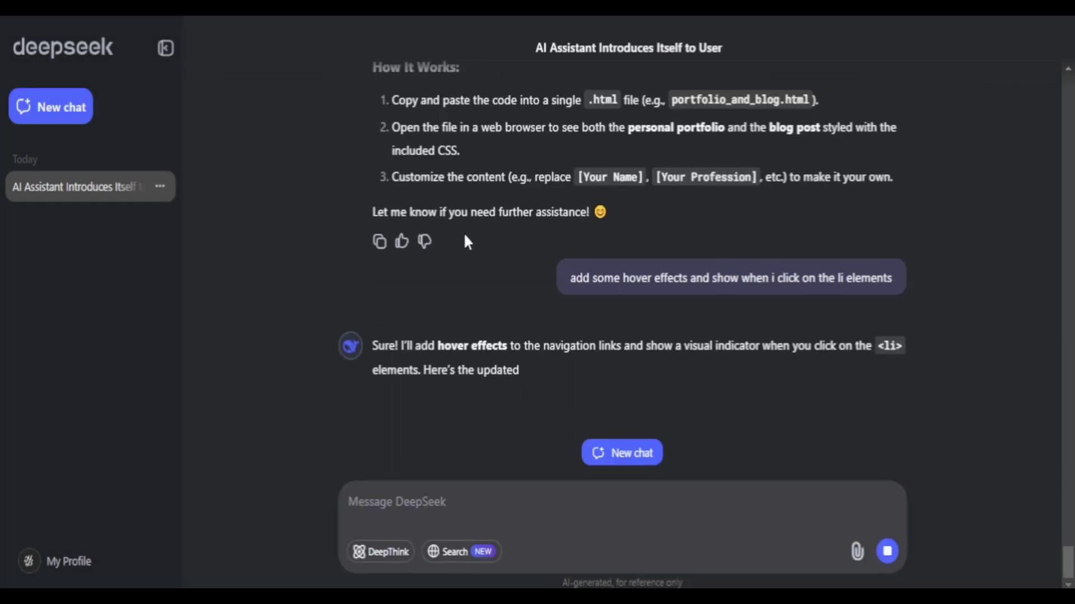
pyautogui.scroll(2, 339, 283)
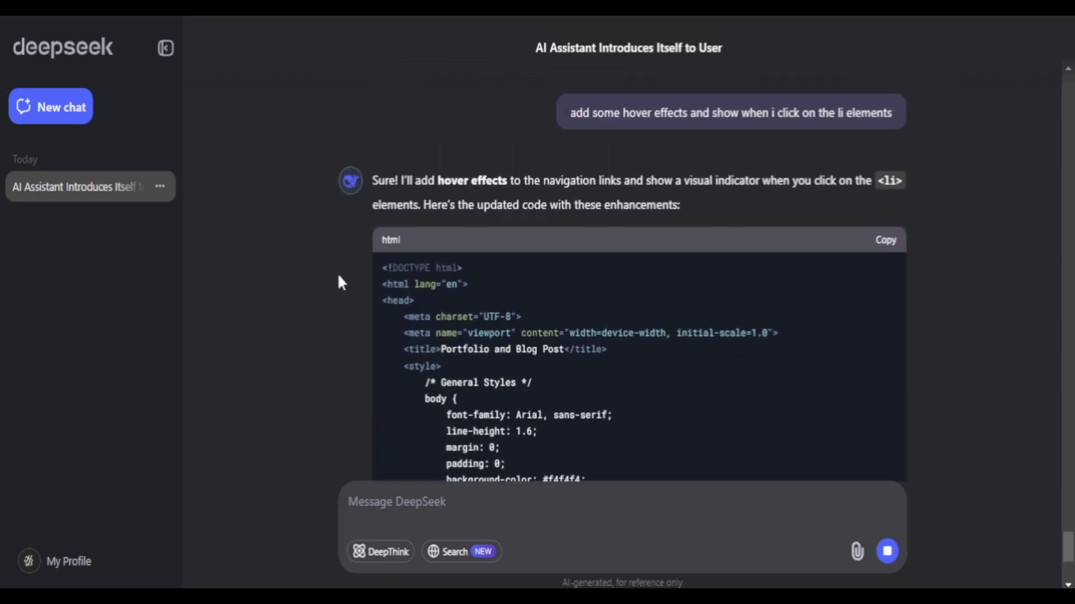
pyautogui.scroll(-3, 338, 282)
pyautogui.scroll(-3, 338, 283)
pyautogui.scroll(7, 338, 283)
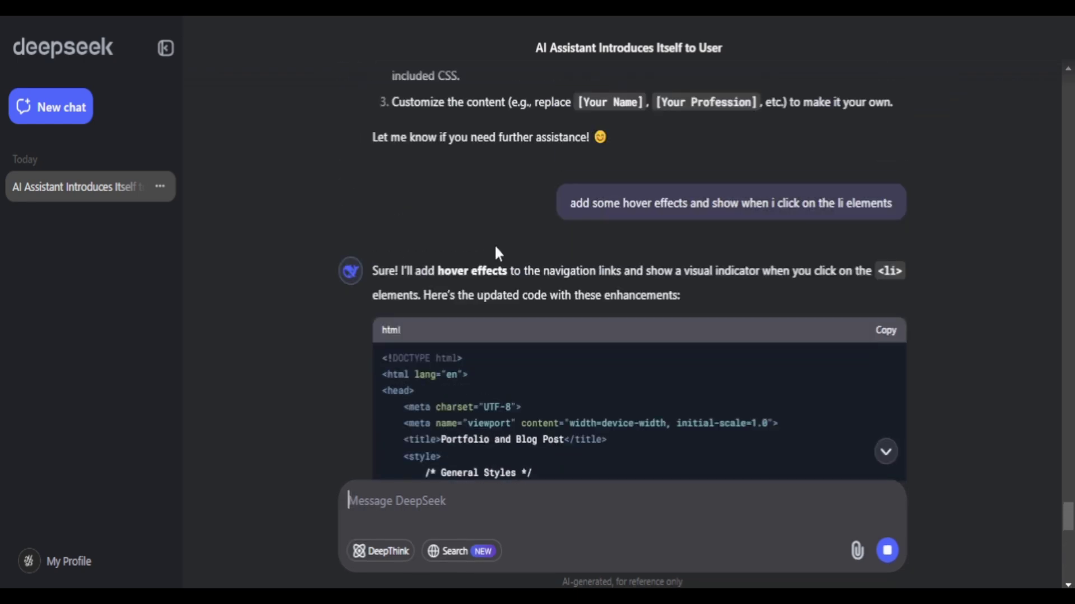
pyautogui.scroll(-5, 268, 255)
pyautogui.scroll(-5, 410, 242)
pyautogui.moveTo(410, 242); pyautogui.dragTo(502, 192)
pyautogui.scroll(-3, 541, 304)
pyautogui.moveTo(460, 299); pyautogui.dragTo(583, 351)
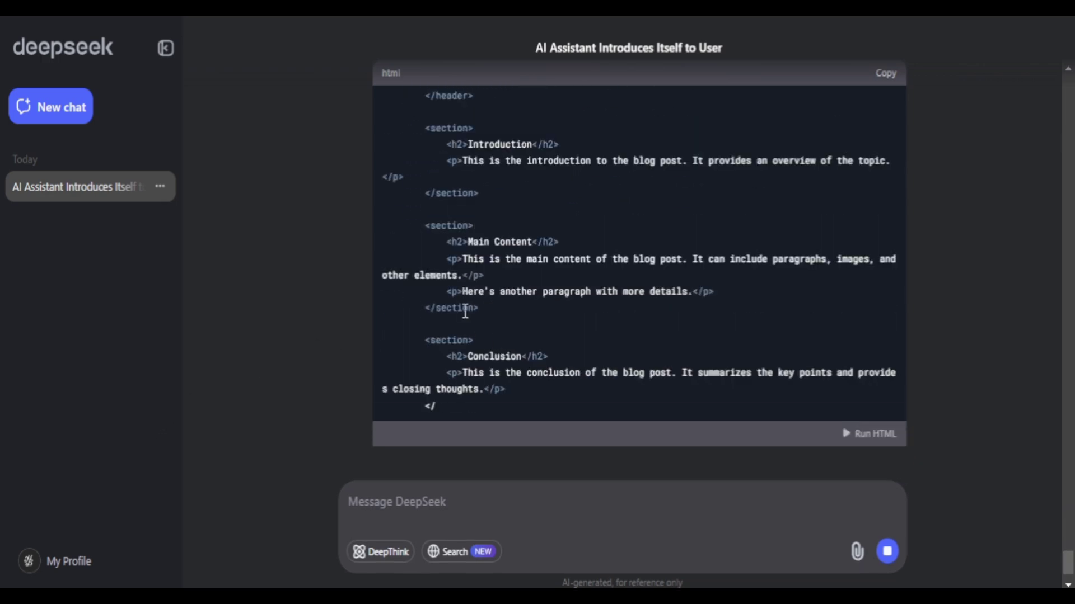
pyautogui.scroll(3, 760, 371)
# - Preview the updated portfolio and test its Contact and Projects navigation links
pyautogui.click(875, 385)
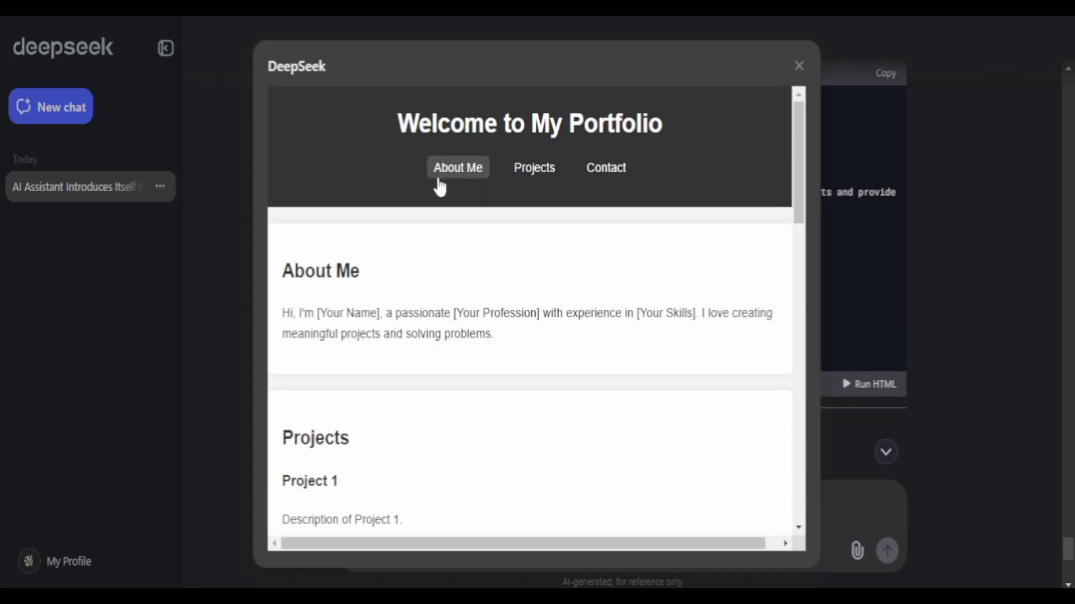
pyautogui.click(605, 168)
pyautogui.scroll(10, 535, 268)
pyautogui.click(592, 168)
pyautogui.scroll(-3, 588, 201)
pyautogui.scroll(10, 511, 307)
pyautogui.click(519, 166)
pyautogui.scroll(5, 487, 291)
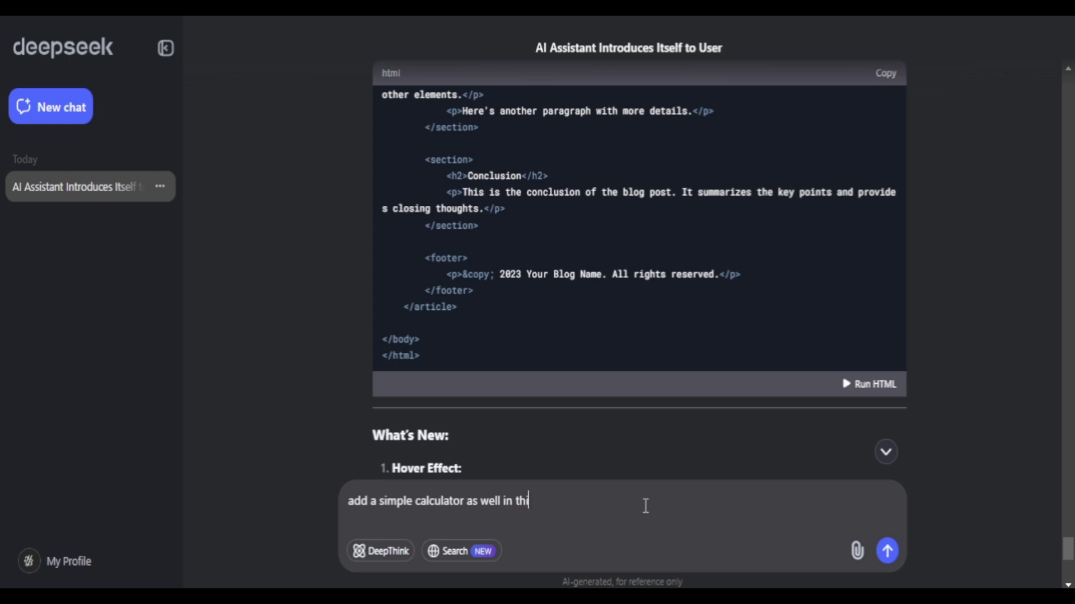
# - Send the calculator request, preview the page, and compute 100*2 = 200 on the Simple Calculator
pyautogui.press('Return')
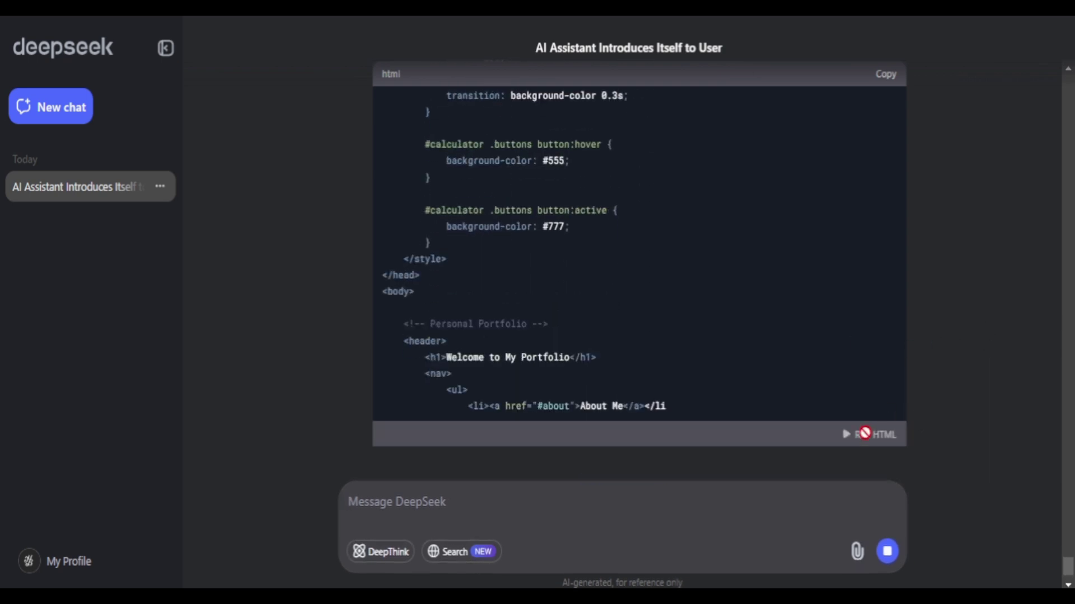
pyautogui.click(860, 426)
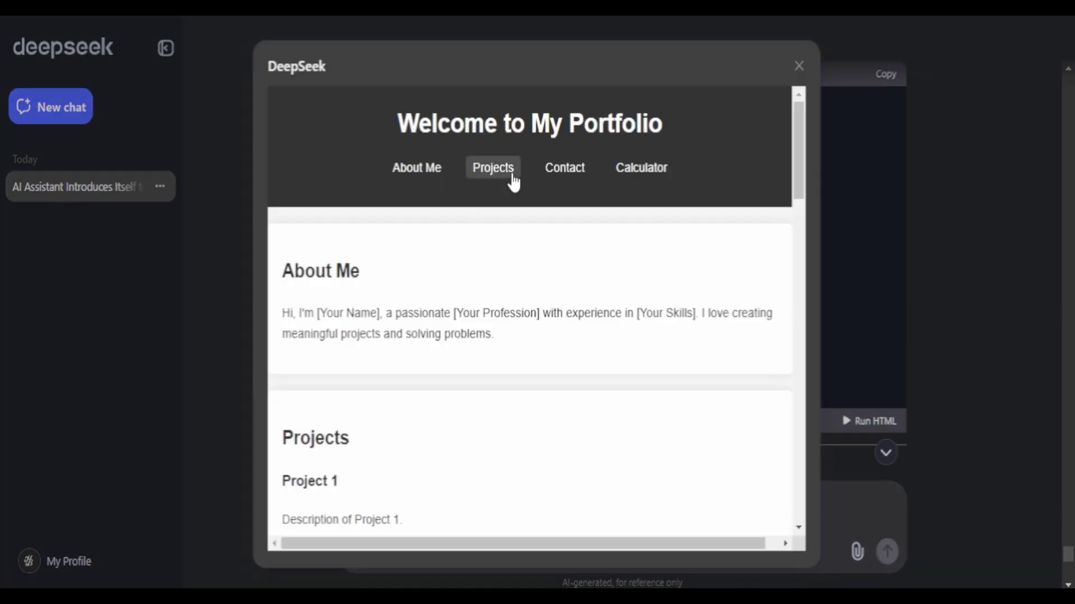
pyautogui.click(651, 167)
pyautogui.click(447, 379)
pyautogui.click(449, 425)
pyautogui.click(449, 425)
pyautogui.click(554, 233)
pyautogui.click(504, 379)
pyautogui.click(610, 366)
# - Test the calculator with 20098/2 = 10049, repeated operators, clear, and 98/2 = 49
pyautogui.click(554, 280)
pyautogui.click(503, 279)
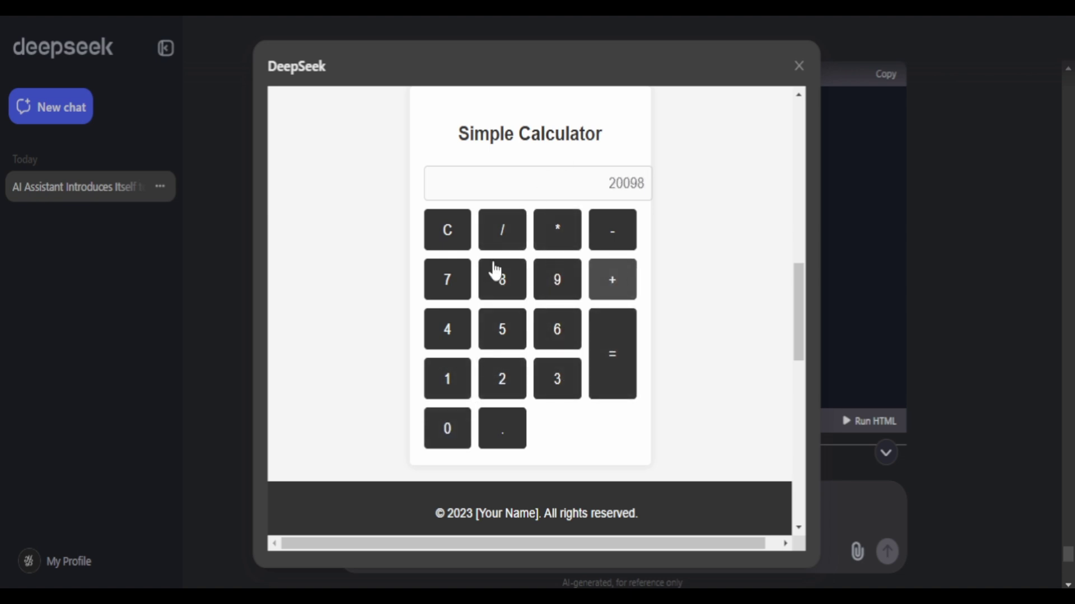
pyautogui.click(502, 231)
pyautogui.click(504, 375)
pyautogui.click(623, 337)
pyautogui.click(540, 243)
pyautogui.click(540, 243)
pyautogui.click(513, 241)
pyautogui.click(513, 242)
pyautogui.click(456, 237)
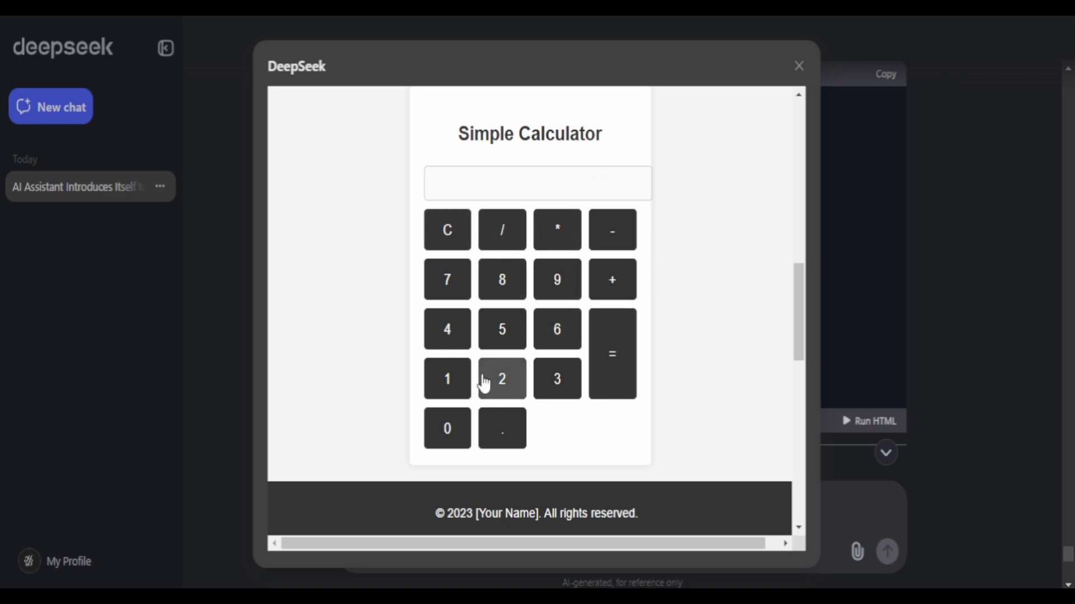
pyautogui.click(556, 280)
pyautogui.click(502, 280)
pyautogui.click(502, 229)
pyautogui.click(502, 379)
pyautogui.click(629, 371)
# - Close the preview and send the request for a JavaScript clock updating every second
pyautogui.scroll(10, 523, 278)
pyautogui.scroll(5, 525, 277)
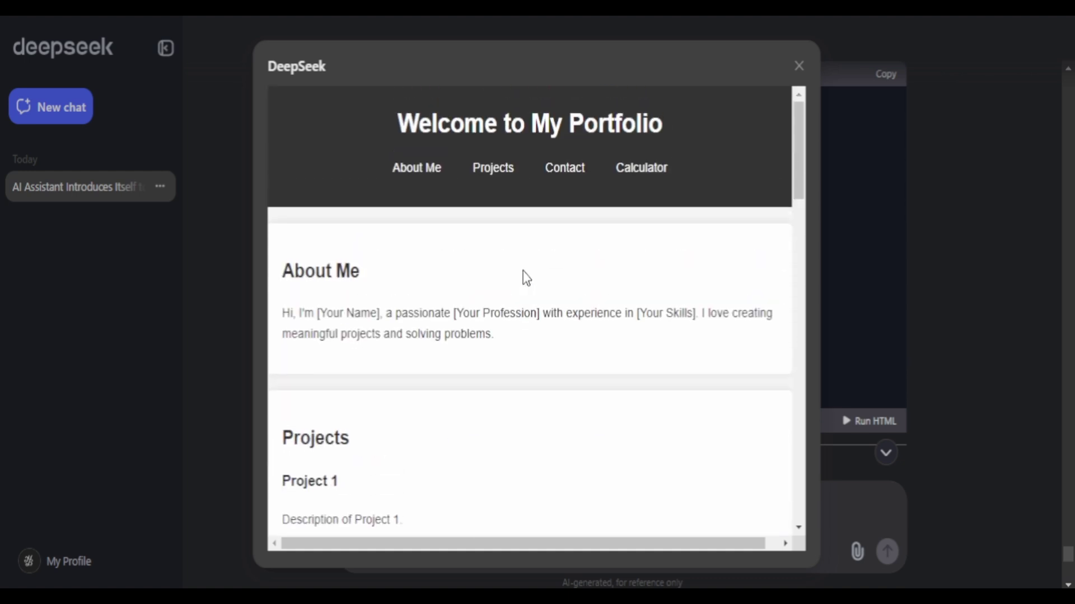
pyautogui.scroll(-20, 524, 277)
pyautogui.scroll(20, 435, 264)
pyautogui.press('Escape')
pyautogui.write('Create a simple JavaScript clock that updates every second.')
pyautogui.press('Return')
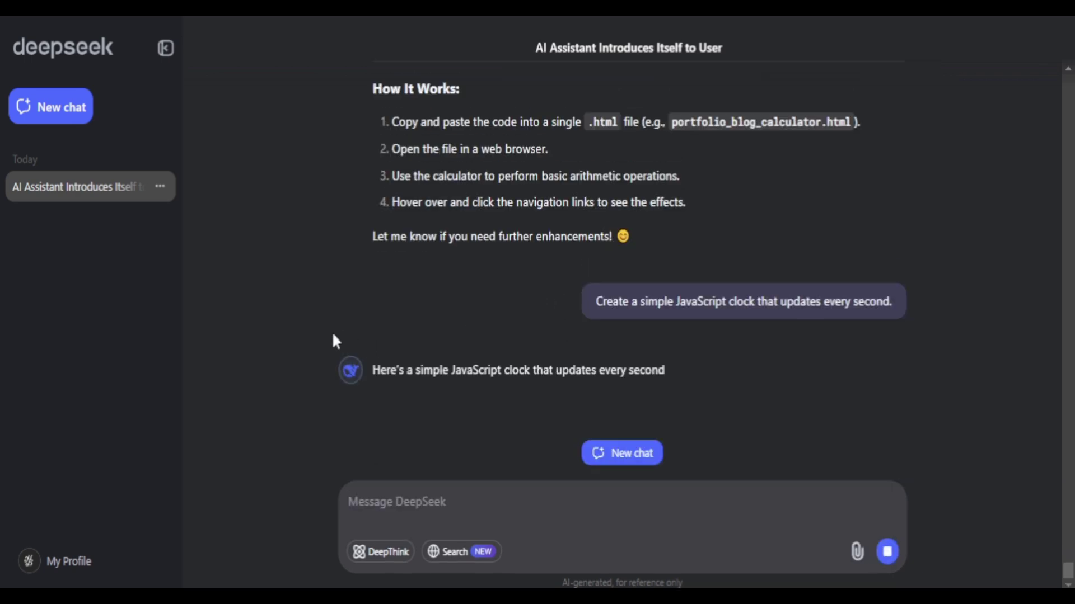
pyautogui.scroll(-15, 261, 282)
pyautogui.scroll(3, 261, 283)
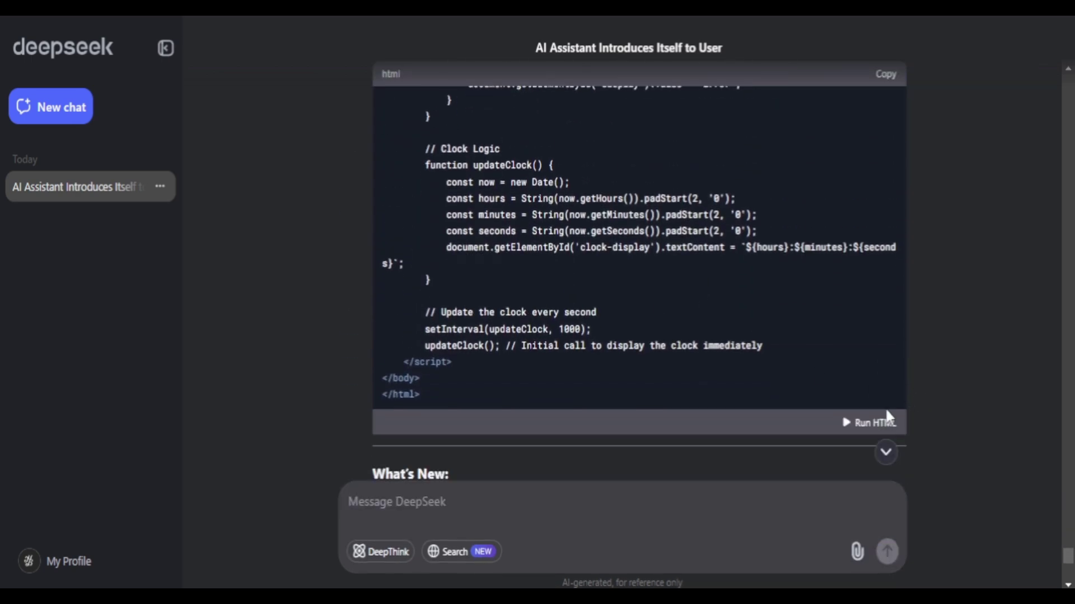
pyautogui.click(866, 427)
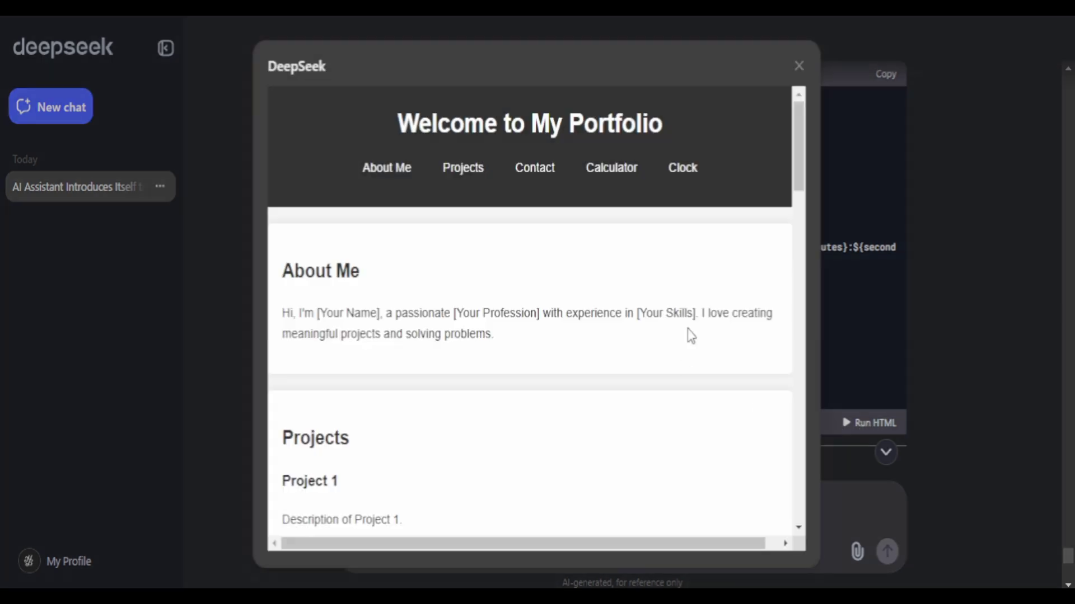
pyautogui.click(682, 168)
pyautogui.scroll(2, 548, 337)
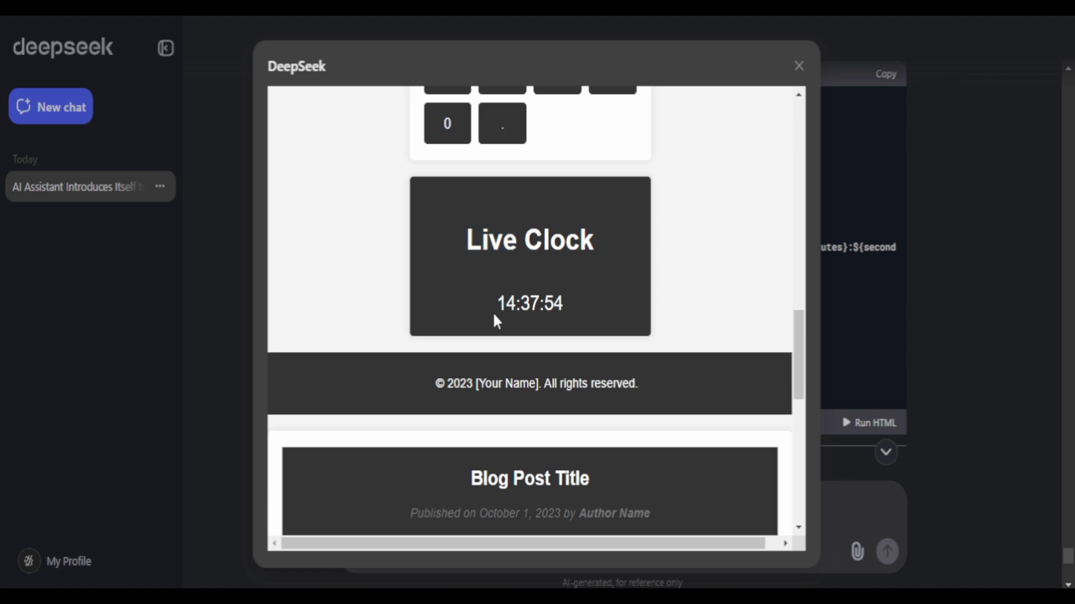
pyautogui.click(887, 256)
pyautogui.scroll(-3, 616, 330)
pyautogui.scroll(5, 616, 330)
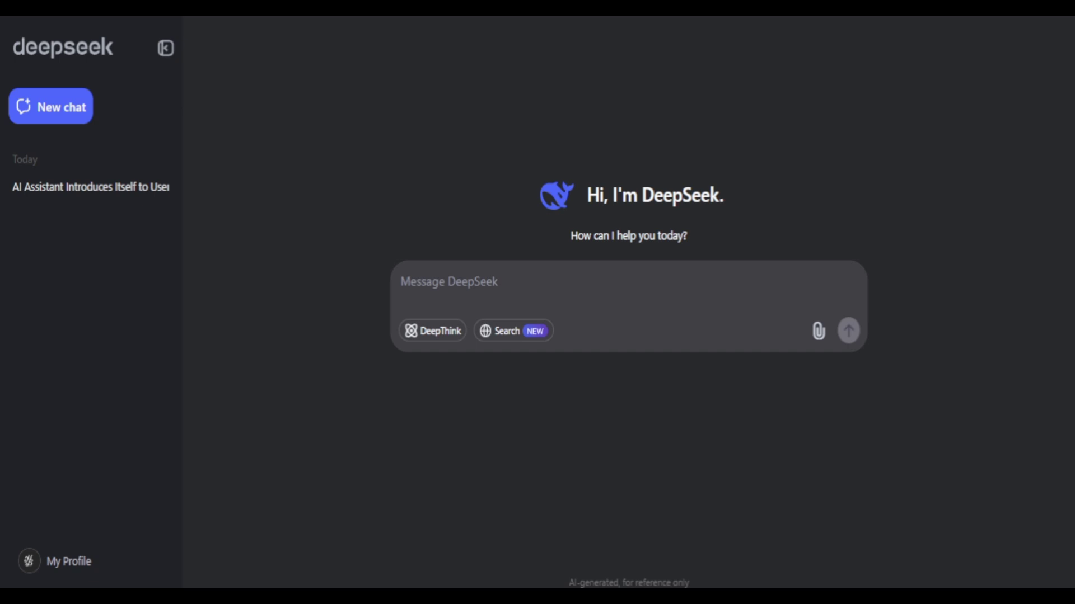
# - Ask 'create a space invaders game in html , js in one file' and scroll through the generated code
pyautogui.click(518, 275)
pyautogui.write('create a space invaders game in html')
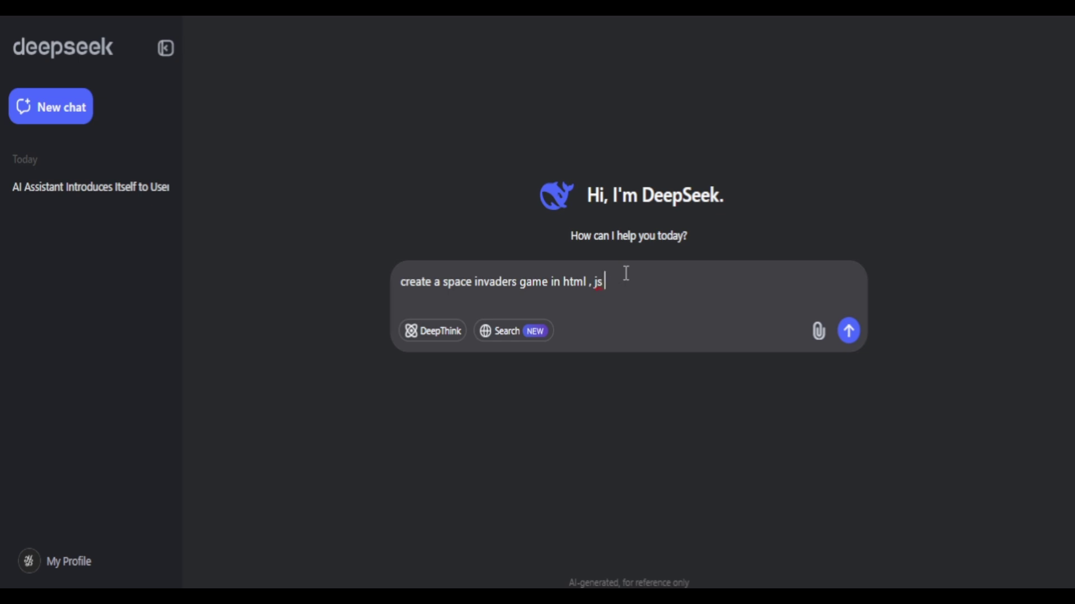
pyautogui.press('Return')
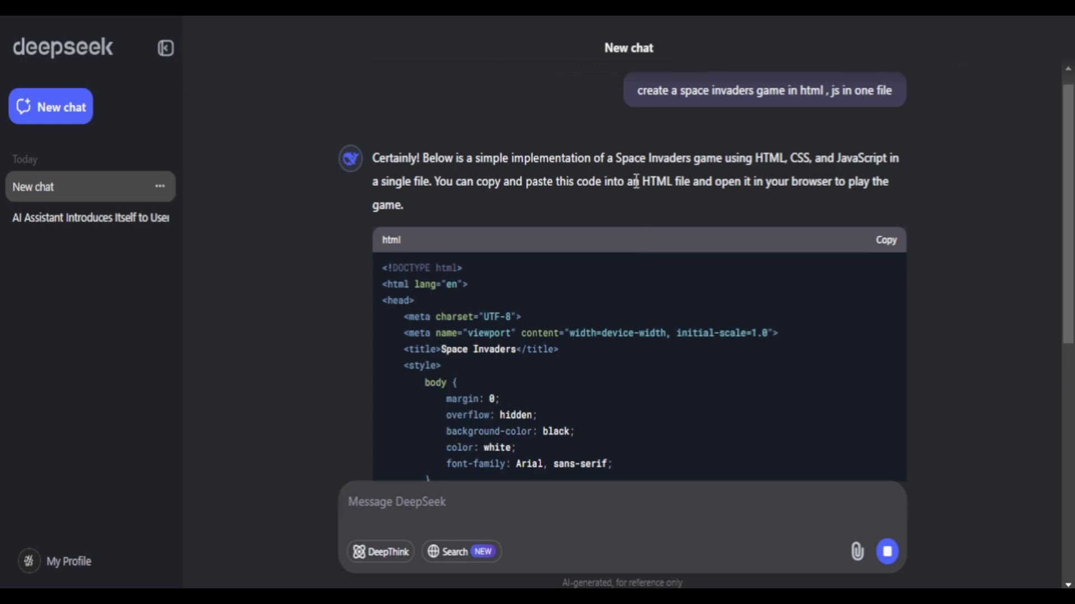
pyautogui.scroll(-10, 633, 185)
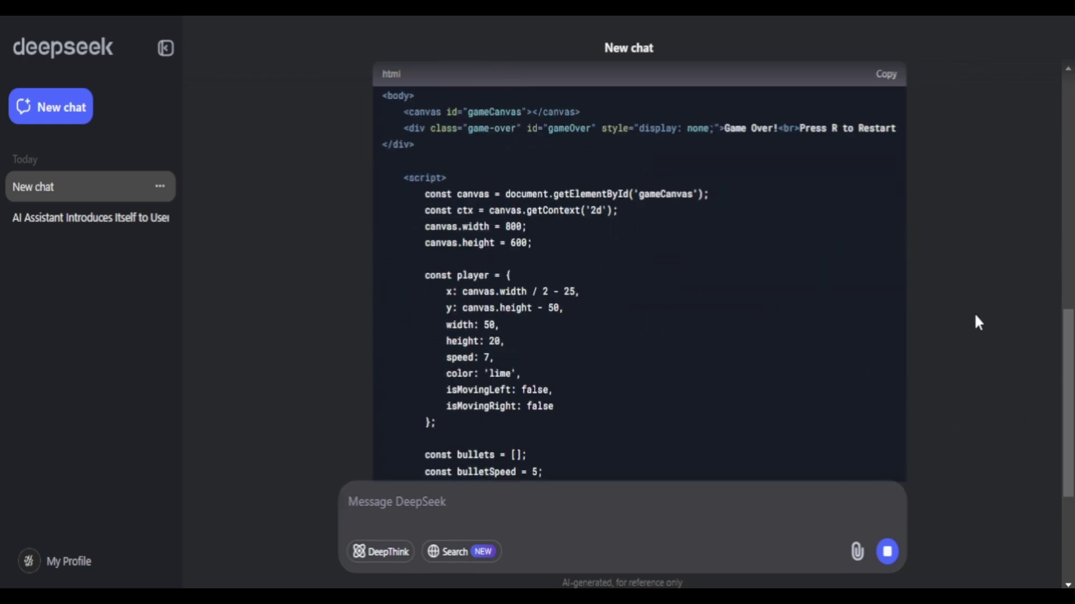
pyautogui.scroll(6, 974, 312)
pyautogui.scroll(5, 918, 306)
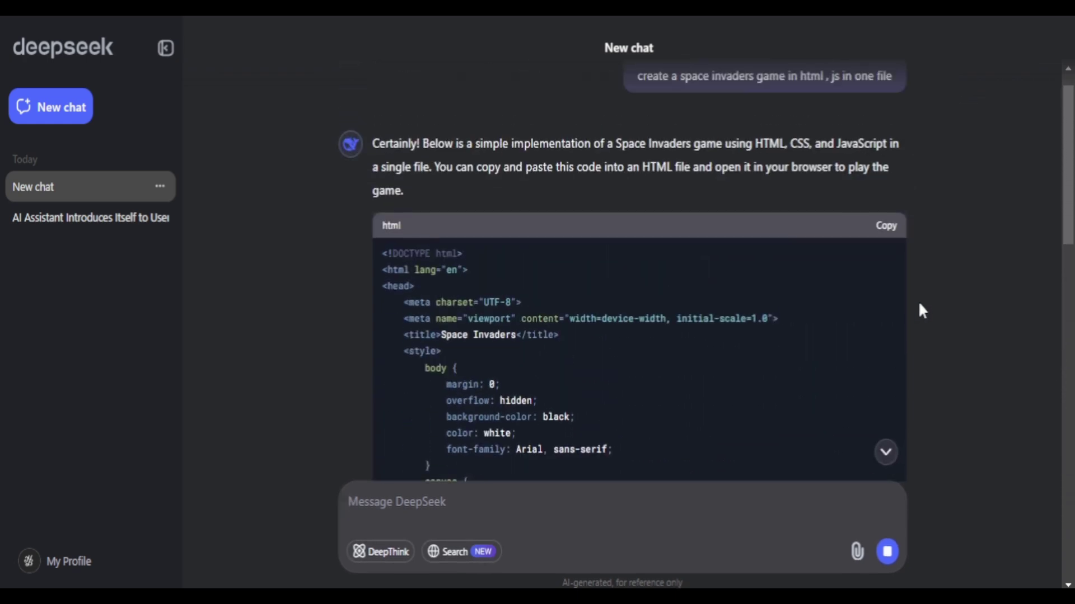
pyautogui.scroll(-6, 918, 306)
pyautogui.scroll(-15, 917, 305)
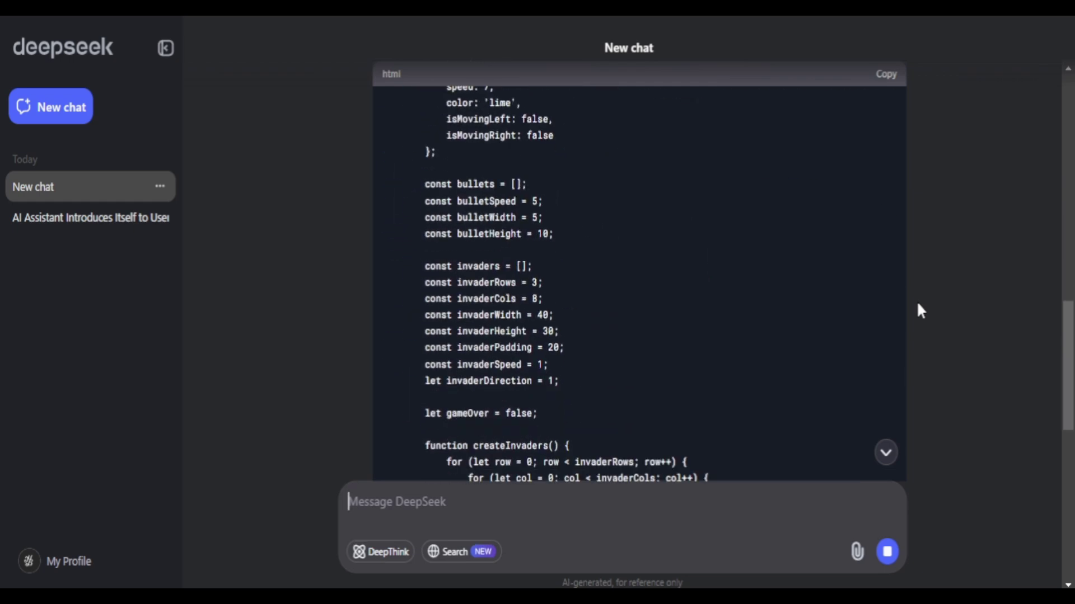
pyautogui.scroll(-10, 924, 309)
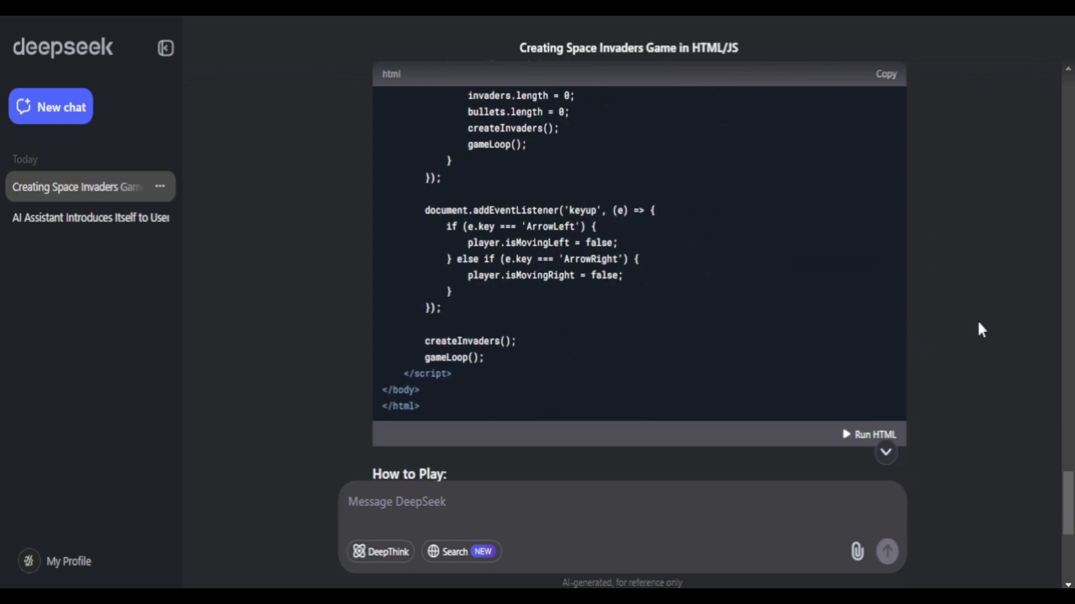
pyautogui.click(876, 347)
pyautogui.press('Right')
pyautogui.press('Left')
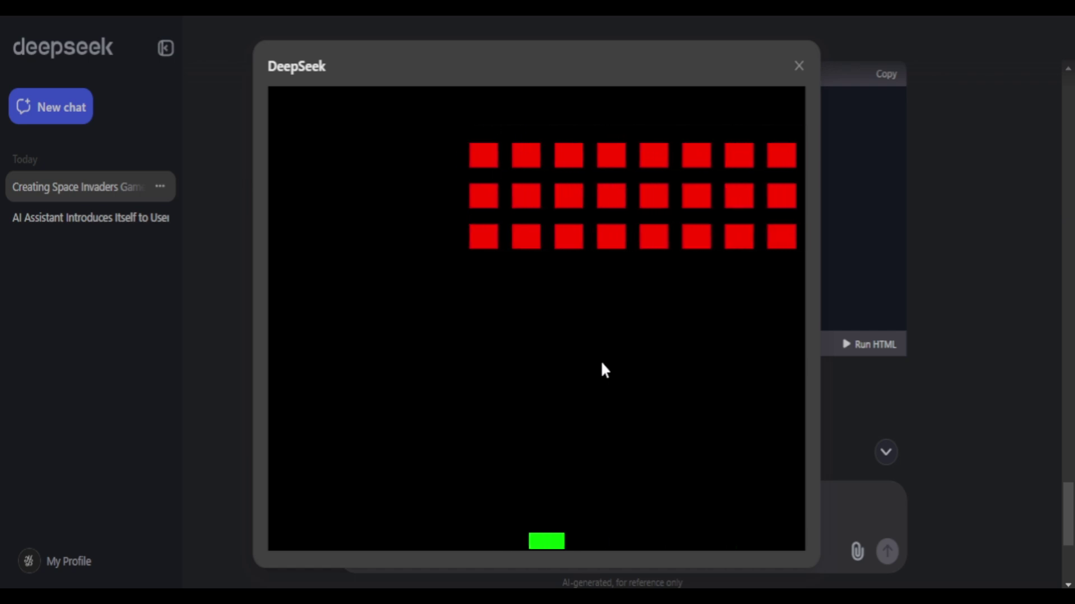
pyautogui.press('Right')
pyautogui.press('space')
pyautogui.press('Left')
pyautogui.press('space')
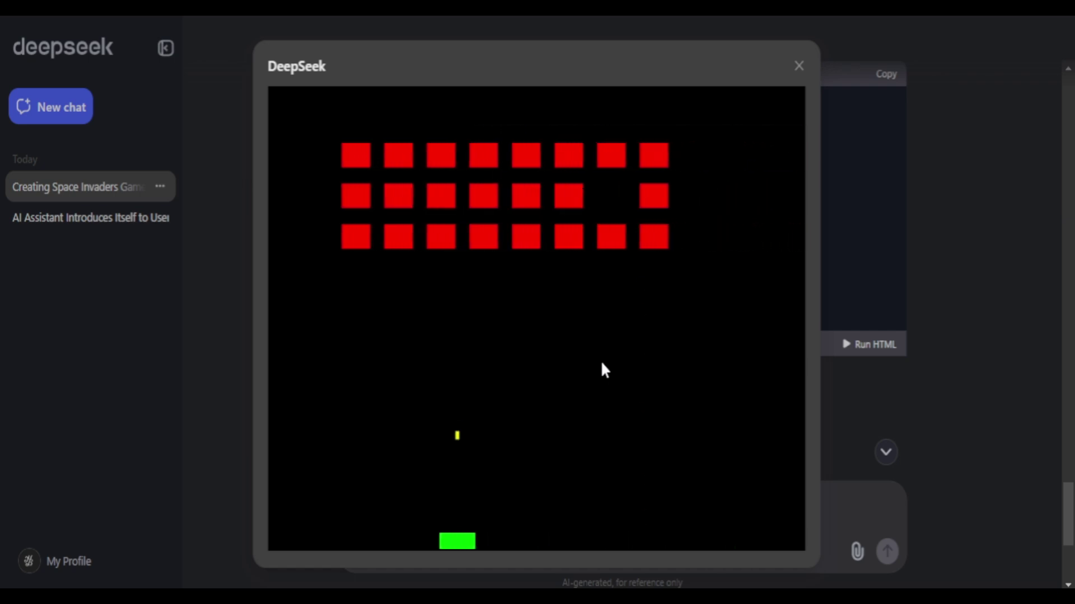
pyautogui.press('Left')
pyautogui.press('space')
pyautogui.press('Right')
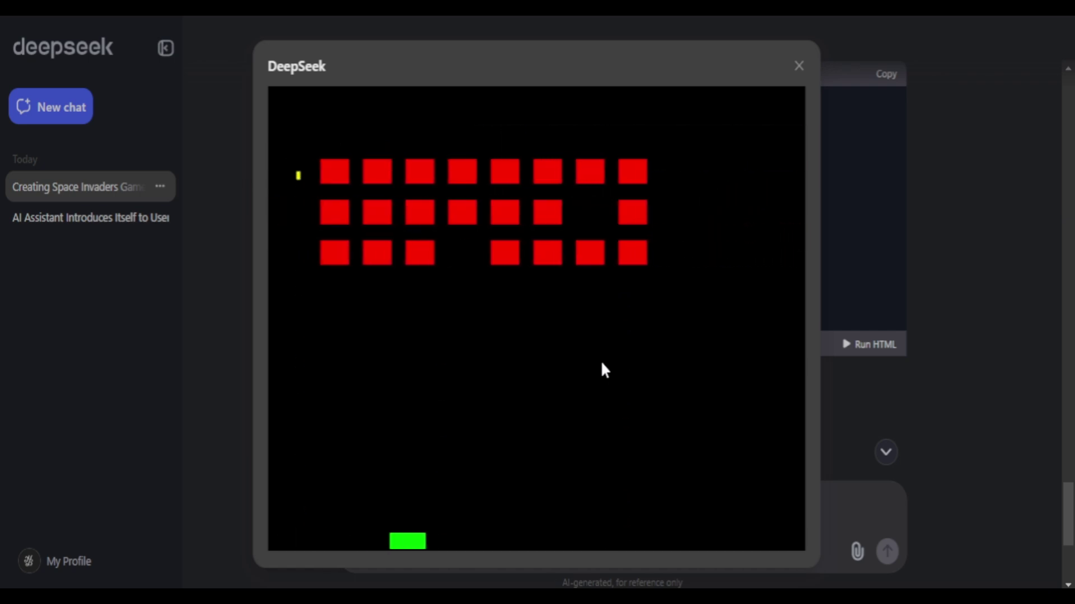
pyautogui.press('space')
pyautogui.press('Right')
pyautogui.press('Right')
pyautogui.press('space')
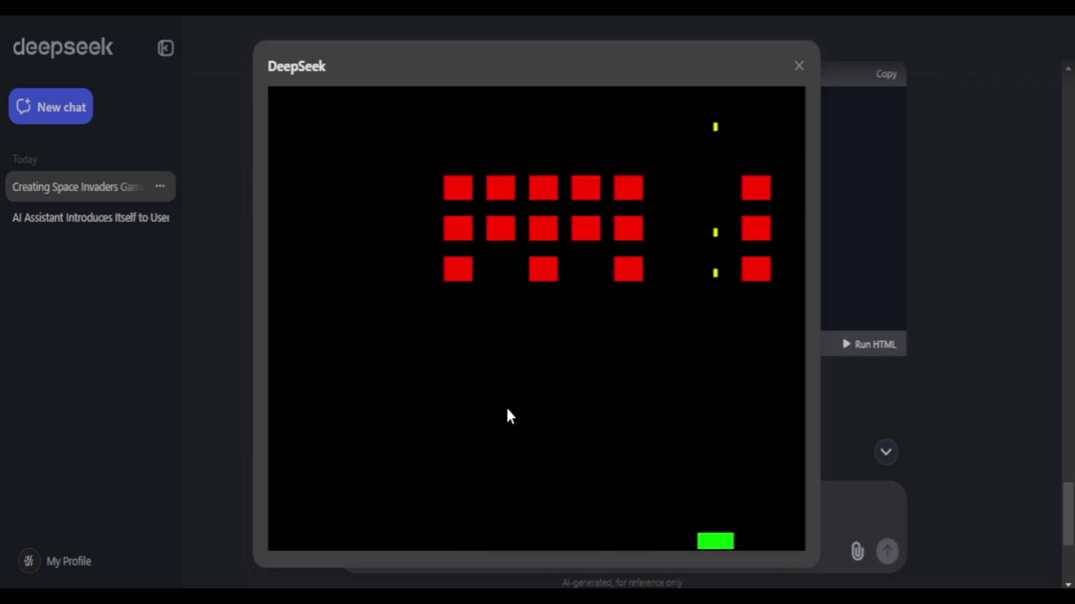
pyautogui.click(799, 67)
# - Send the Paris family-of-four trip prompt to DeepSeek
pyautogui.scroll(-5, 595, 382)
pyautogui.scroll(20, 595, 381)
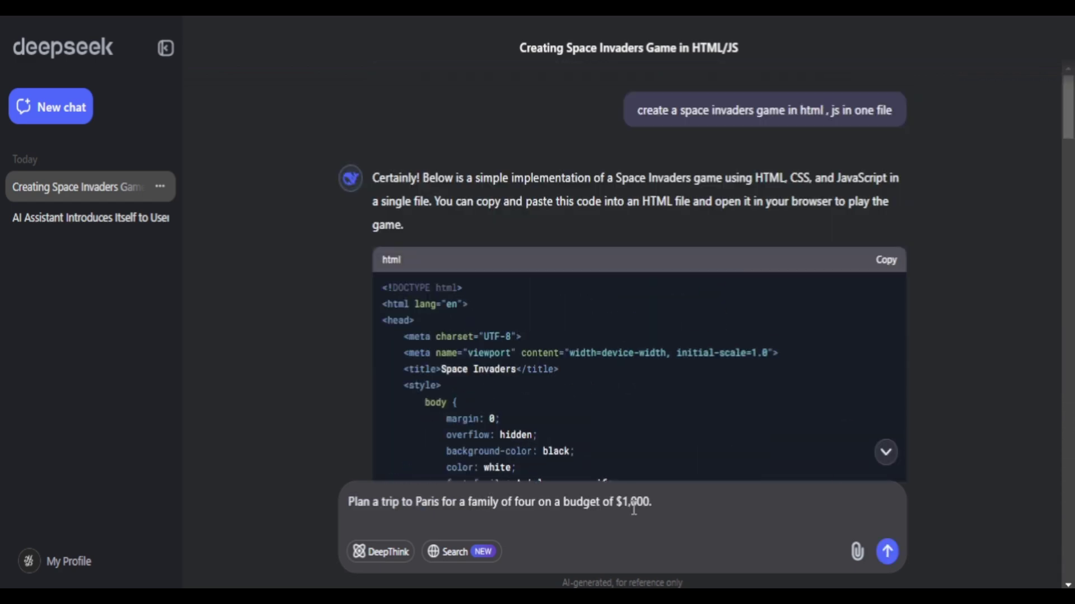
pyautogui.click(888, 552)
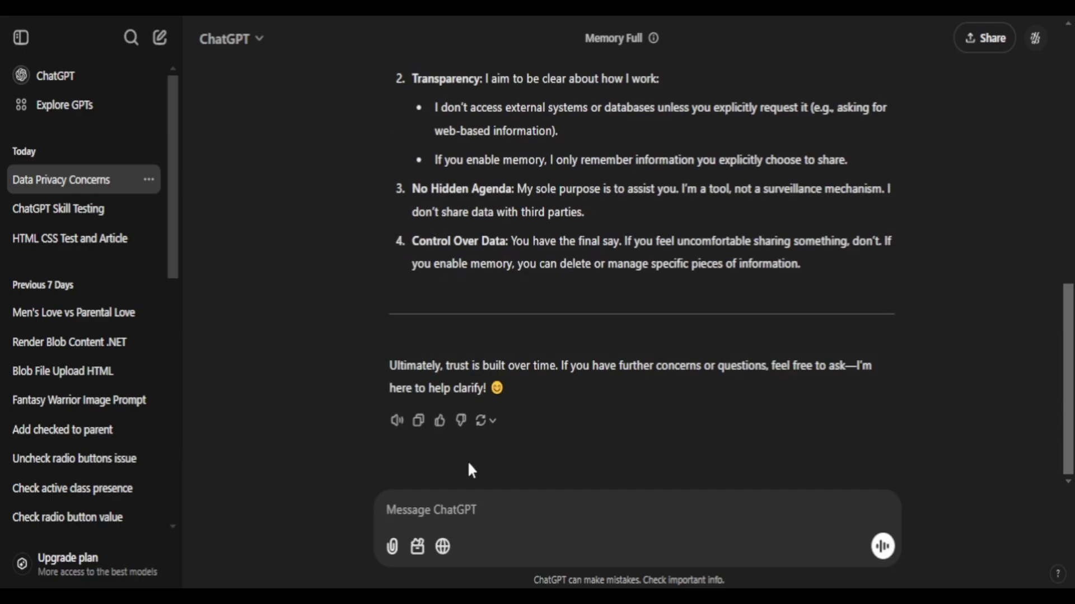
# - Send the same Paris trip prompt to ChatGPT and compare the two $1,000 budget replies
pyautogui.click(481, 512)
pyautogui.write('Plan a trip to Paris for a family of four on a budget of $1,000.')
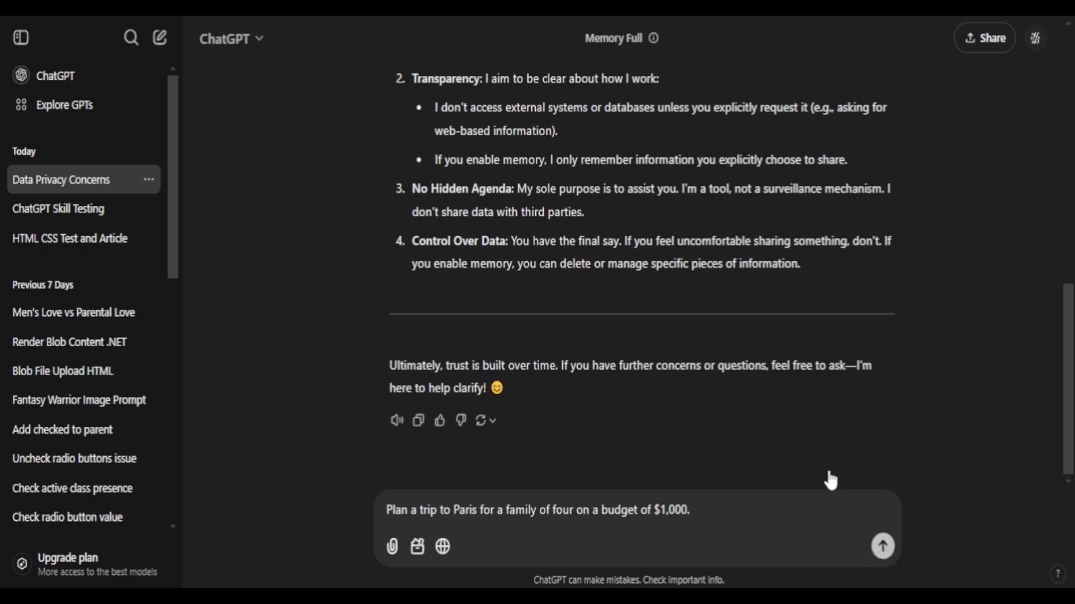
pyautogui.press('Return')
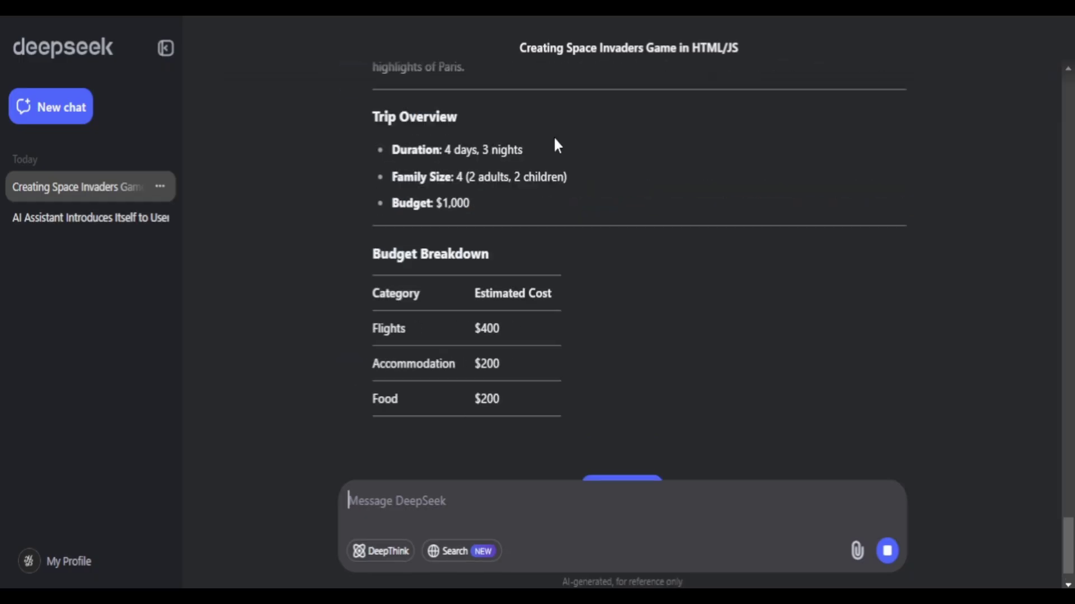
pyautogui.scroll(5, 415, 370)
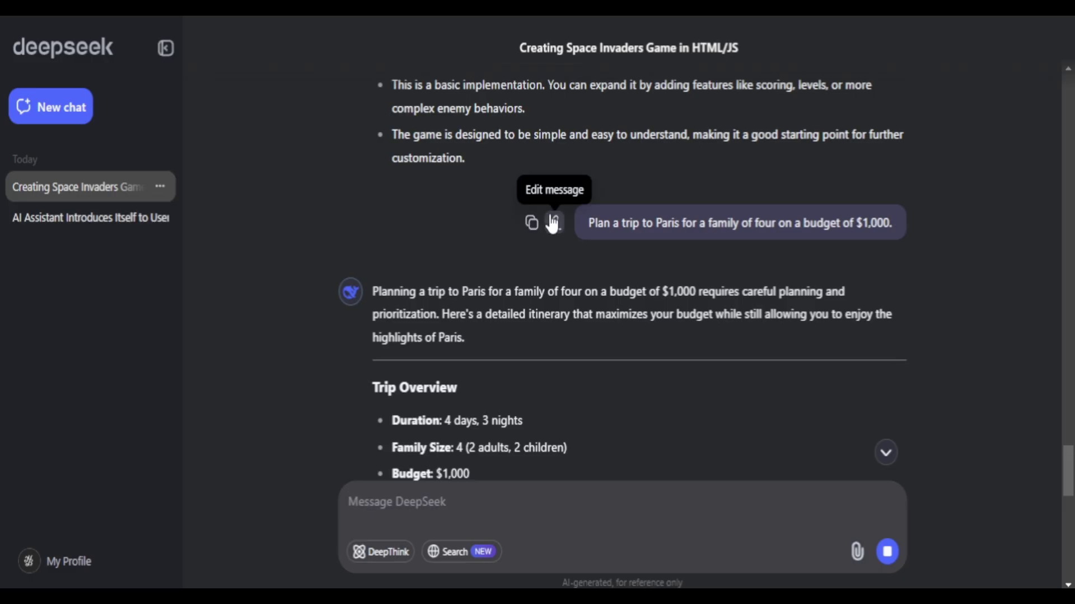
pyautogui.scroll(-3, 557, 288)
pyautogui.scroll(2, 555, 282)
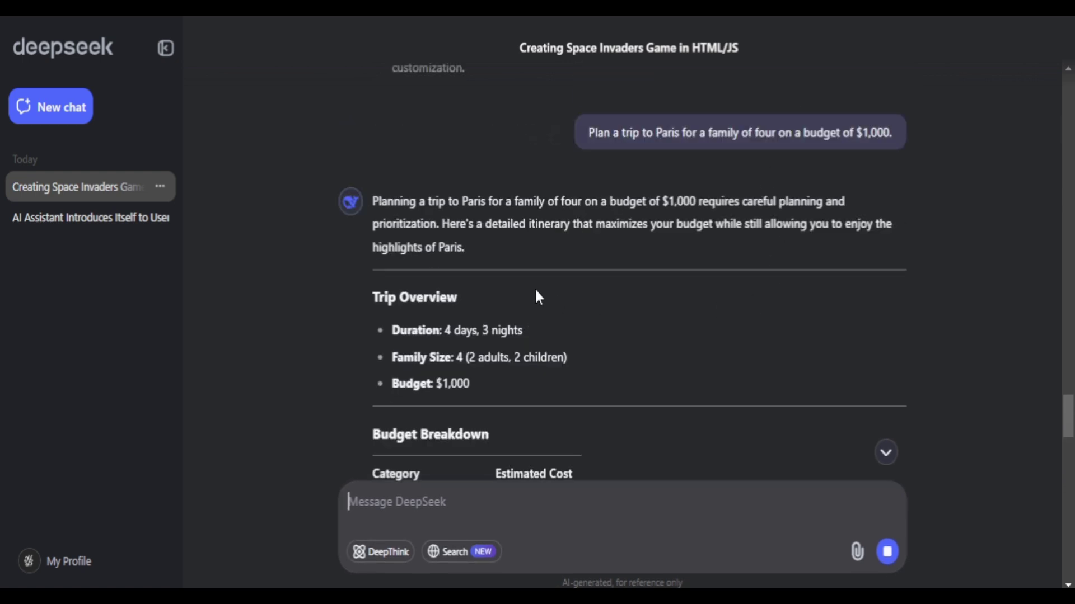
pyautogui.scroll(-4, 610, 258)
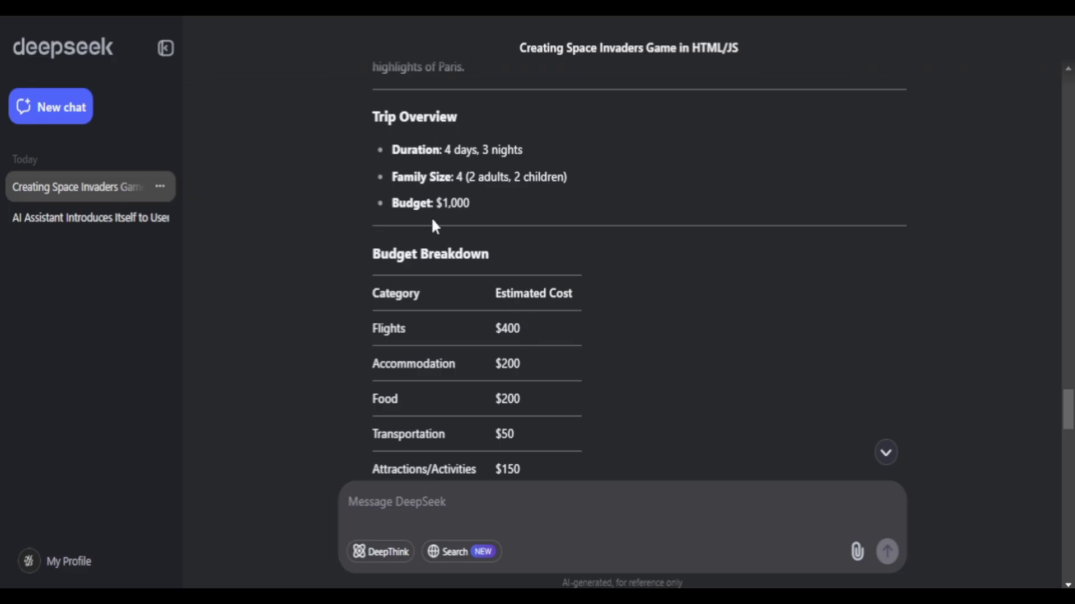
pyautogui.moveTo(440, 177); pyautogui.dragTo(512, 178)
# - Send the small-business AI-generated content question with DeepThink enabled
pyautogui.click(523, 208)
pyautogui.scroll(-2, 520, 223)
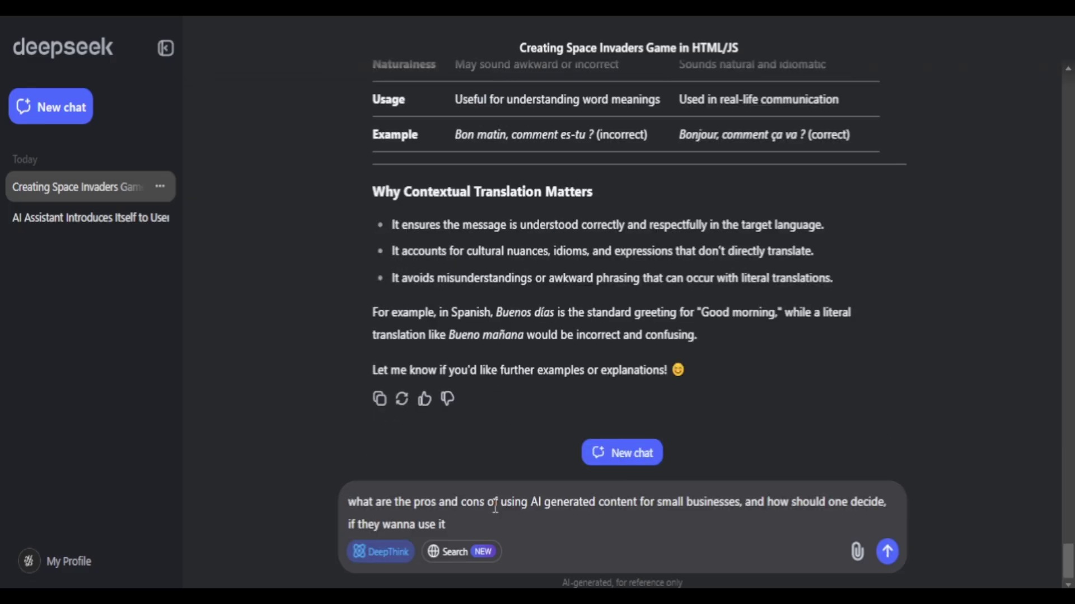
pyautogui.press('Return')
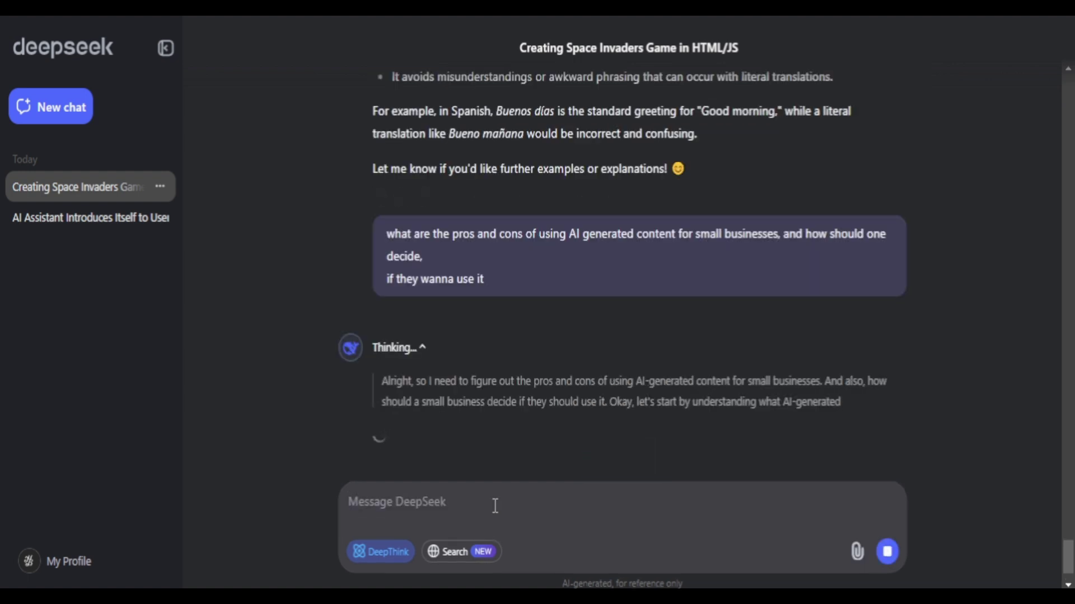
# - Read through DeepThink's reasoning and the pros, such as Time and Cost Efficiency
pyautogui.scroll(-2, 300, 262)
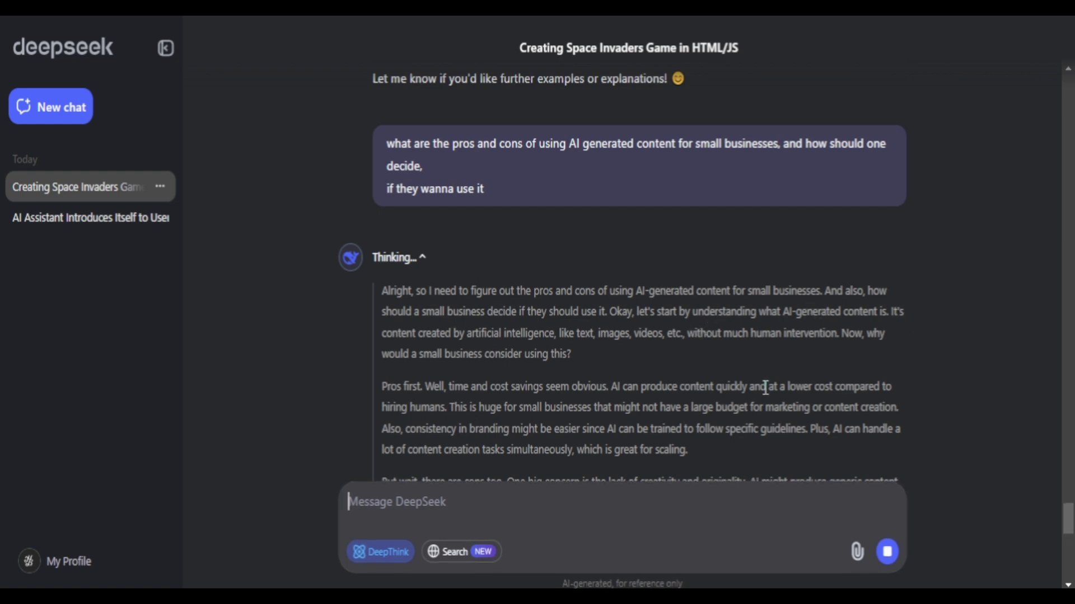
pyautogui.scroll(-2, 418, 302)
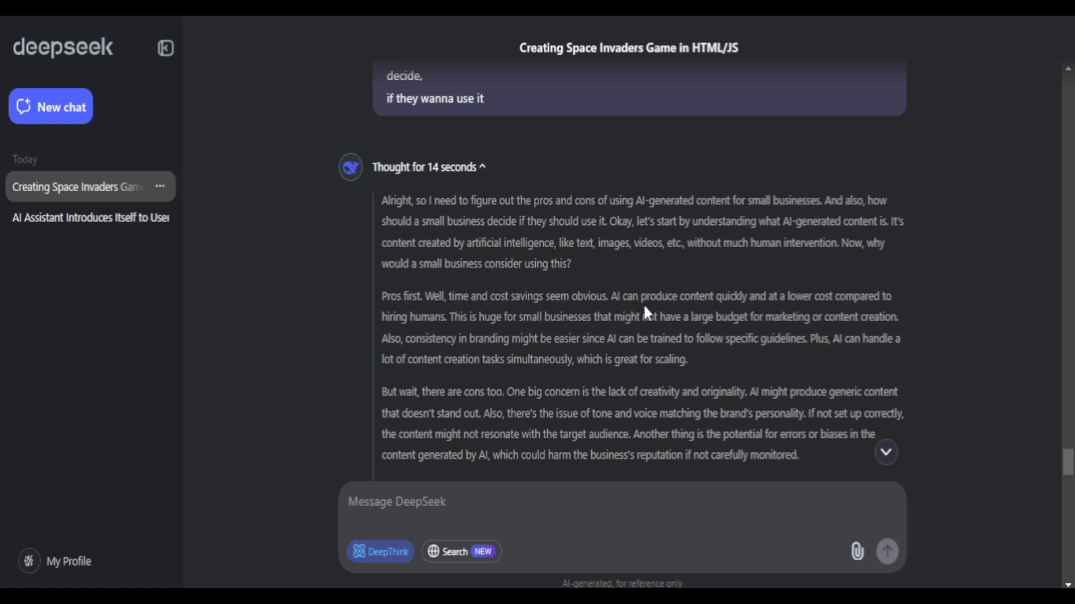
pyautogui.scroll(-3, 721, 317)
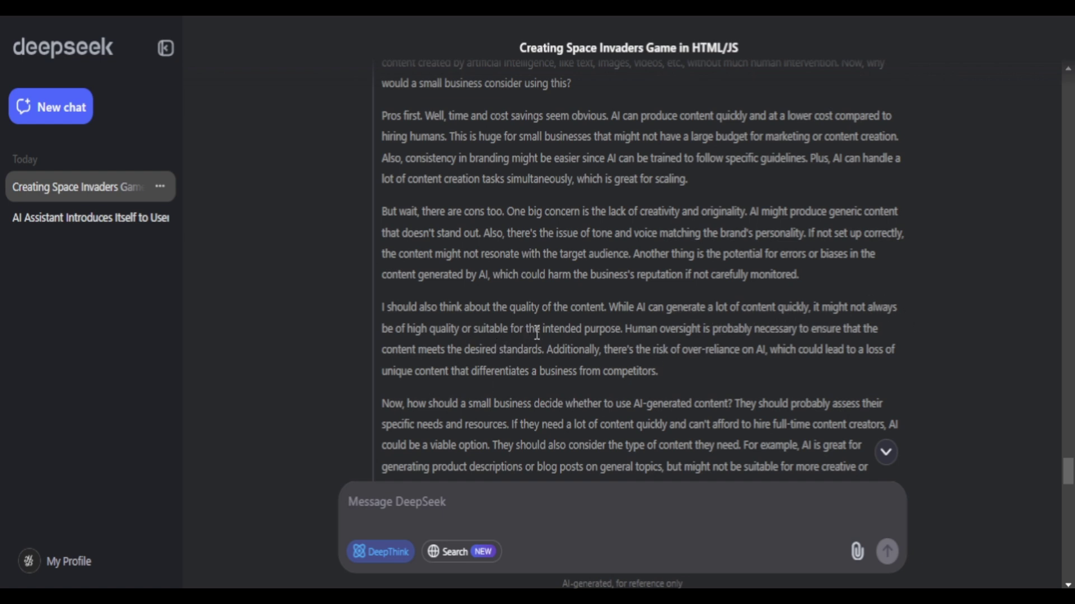
pyautogui.scroll(-5, 653, 335)
pyautogui.moveTo(393, 234); pyautogui.dragTo(527, 235)
pyautogui.click(497, 271)
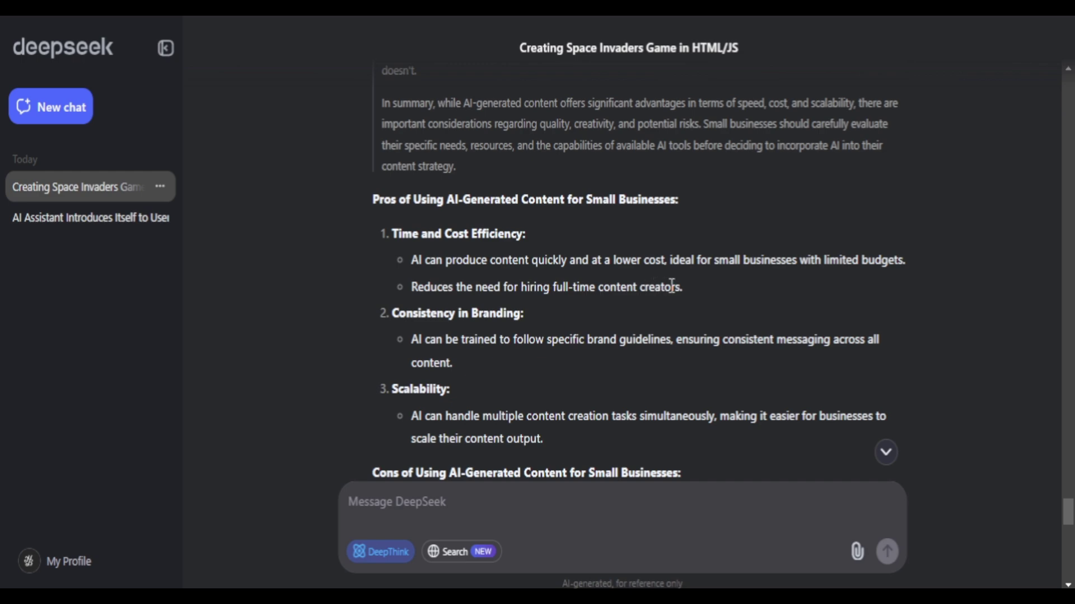
# - Continue through the cons, like Originality and Tone and Voice Misalignment, to the conclusion
pyautogui.scroll(-5, 672, 287)
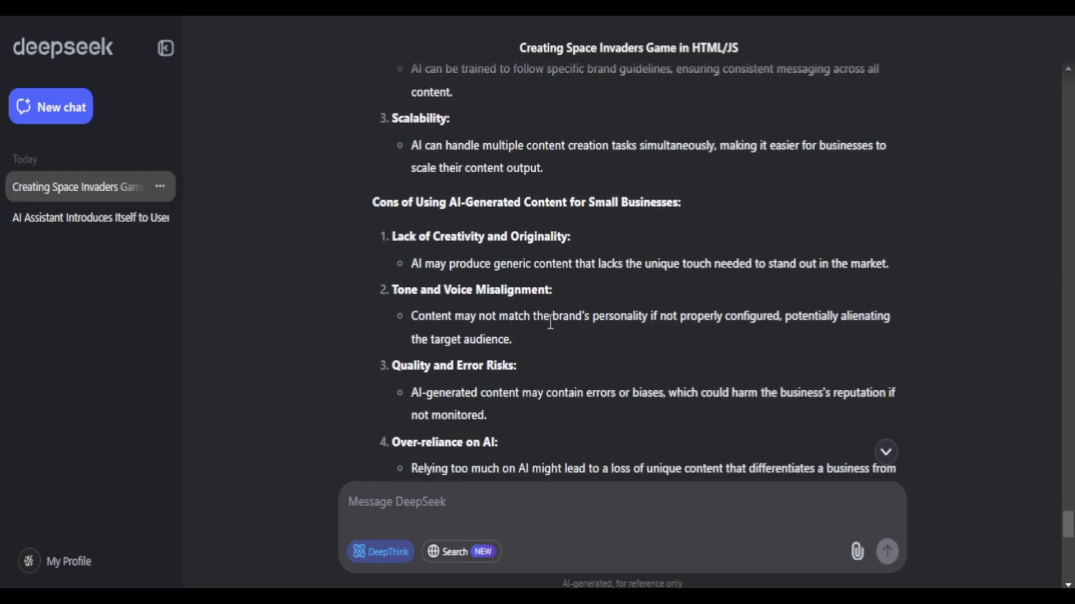
pyautogui.click(619, 281)
pyautogui.moveTo(552, 290); pyautogui.dragTo(527, 290)
pyautogui.click(501, 300)
pyautogui.scroll(-3, 530, 341)
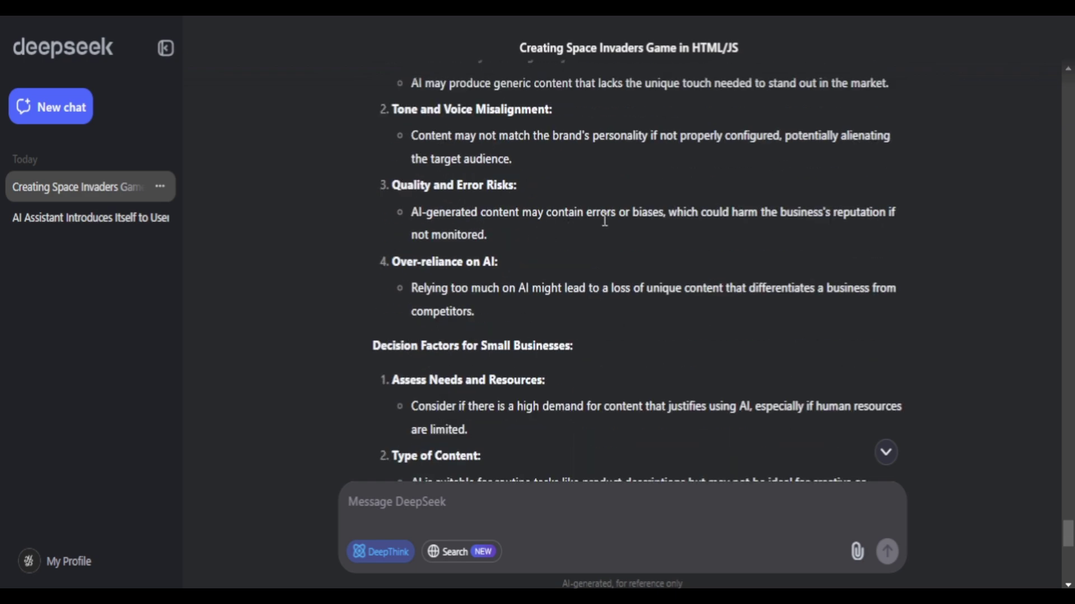
pyautogui.scroll(-3, 475, 302)
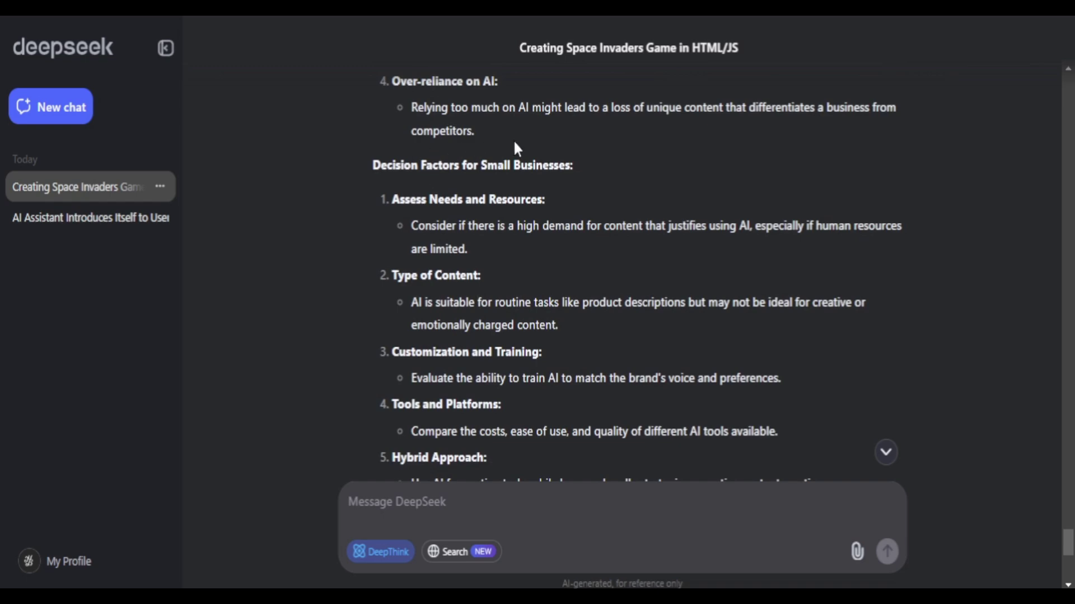
pyautogui.scroll(-2, 496, 230)
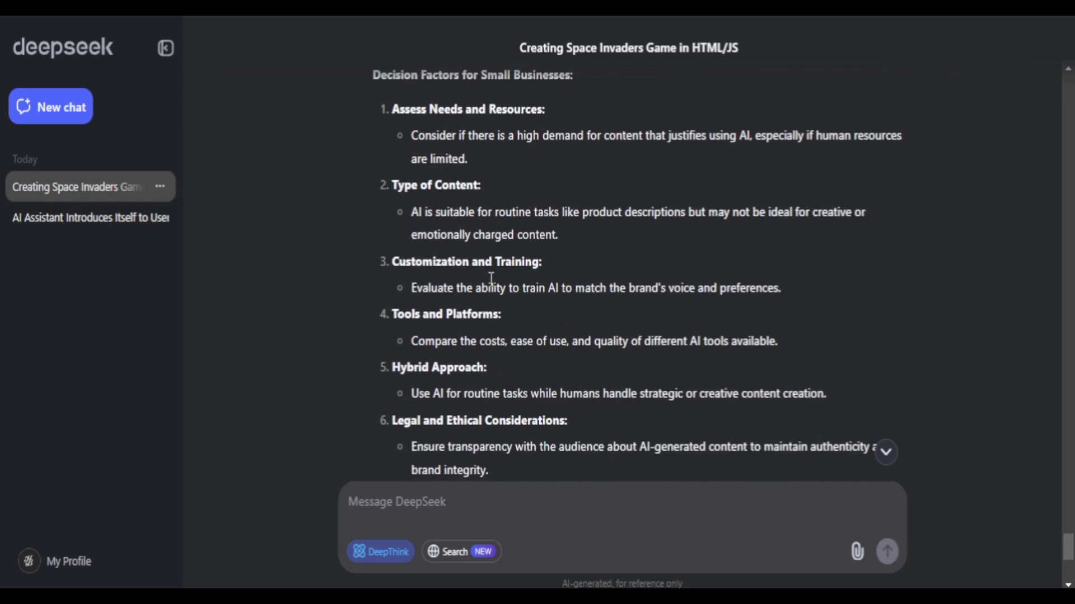
pyautogui.scroll(2, 492, 279)
pyautogui.scroll(-8, 503, 518)
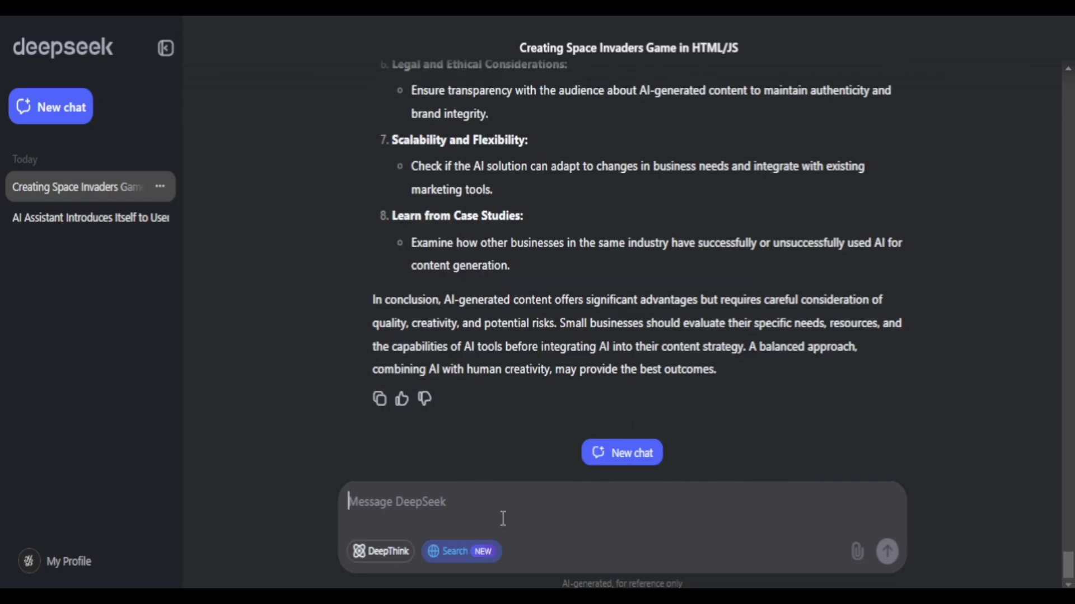
# - Ask for yesterday's top AI news via web search and review the January 11, 2025 stories
pyautogui.write('whats the top trending AI news for yesterday')
pyautogui.click(887, 552)
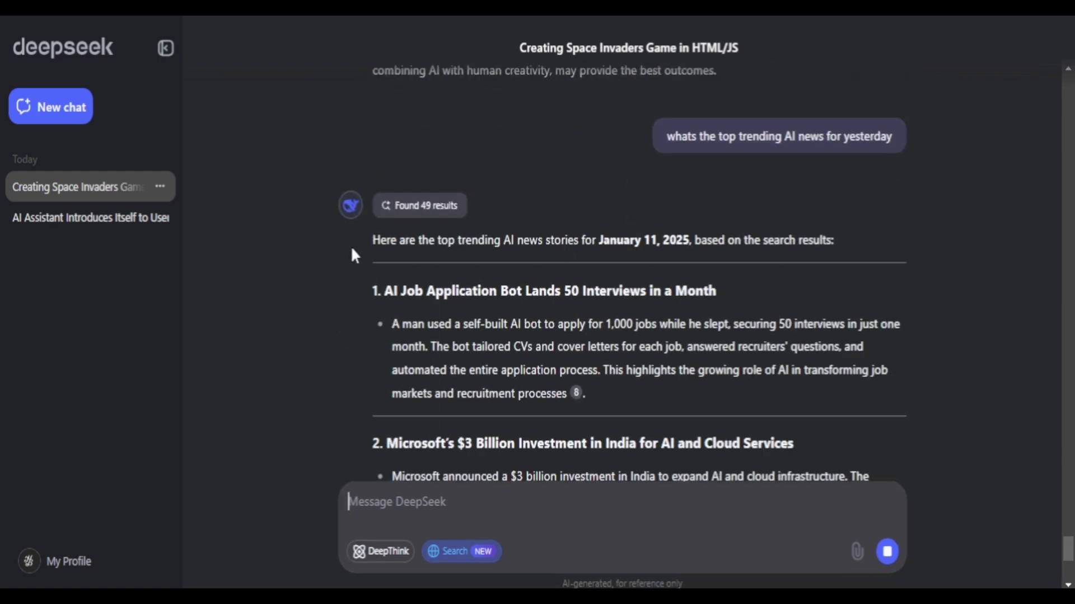
pyautogui.moveTo(598, 240); pyautogui.dragTo(697, 248)
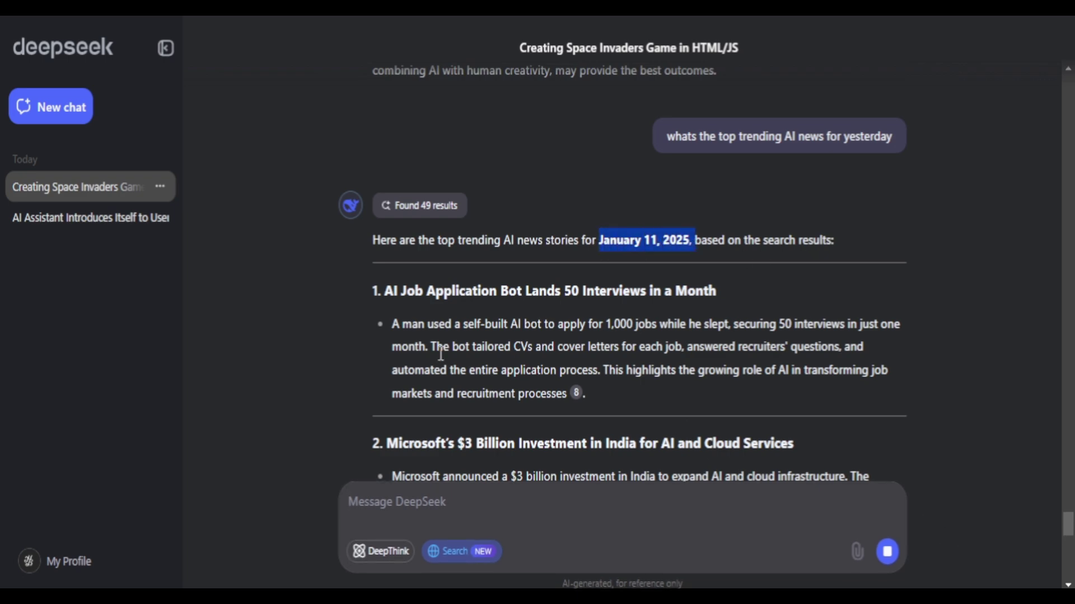
pyautogui.click(546, 293)
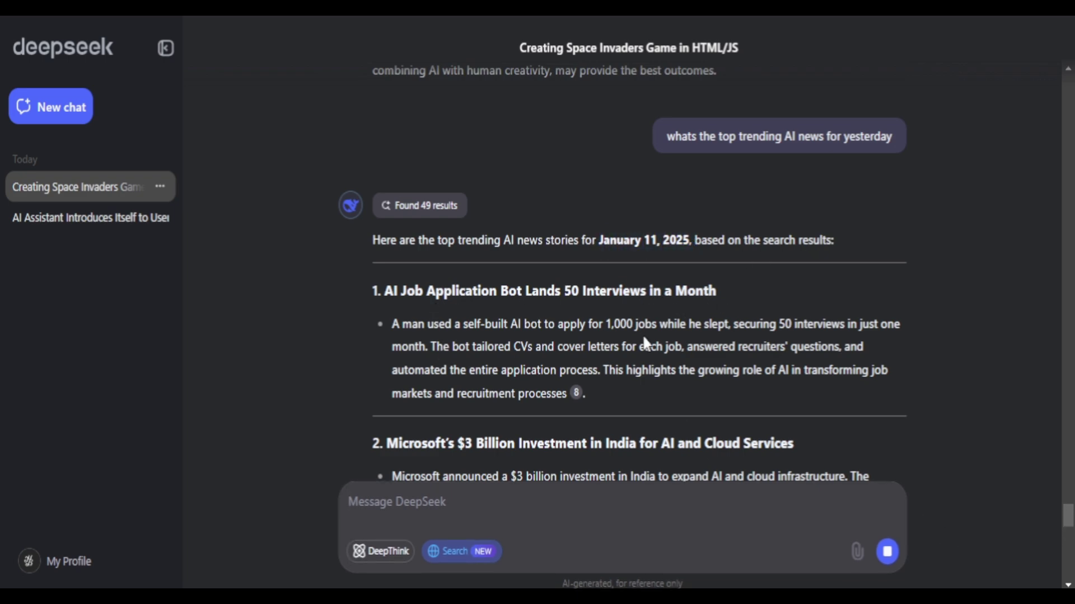
pyautogui.scroll(-2, 643, 343)
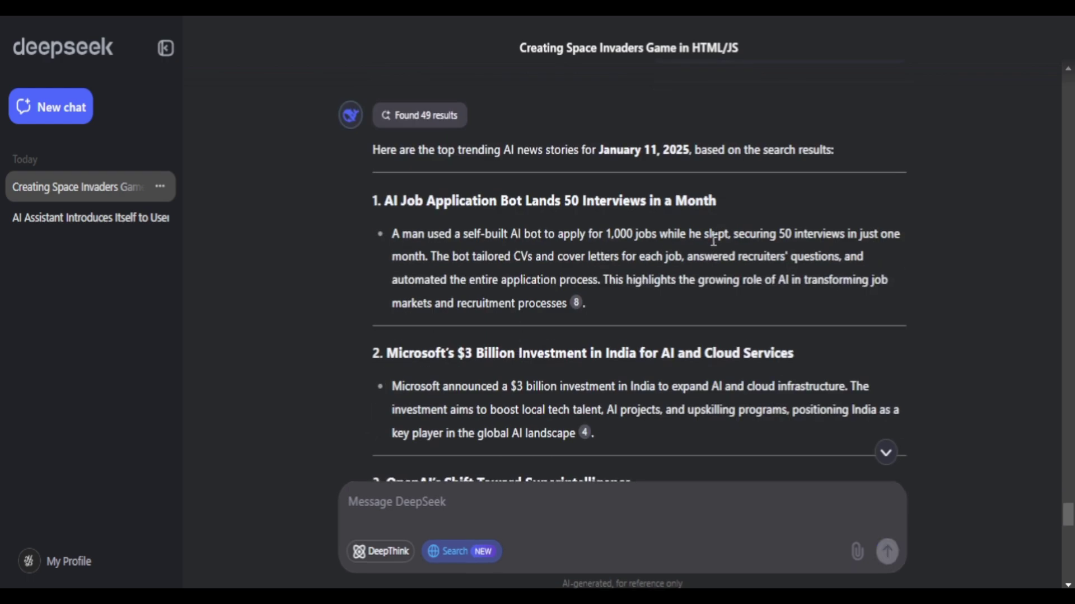
pyautogui.moveTo(572, 296)
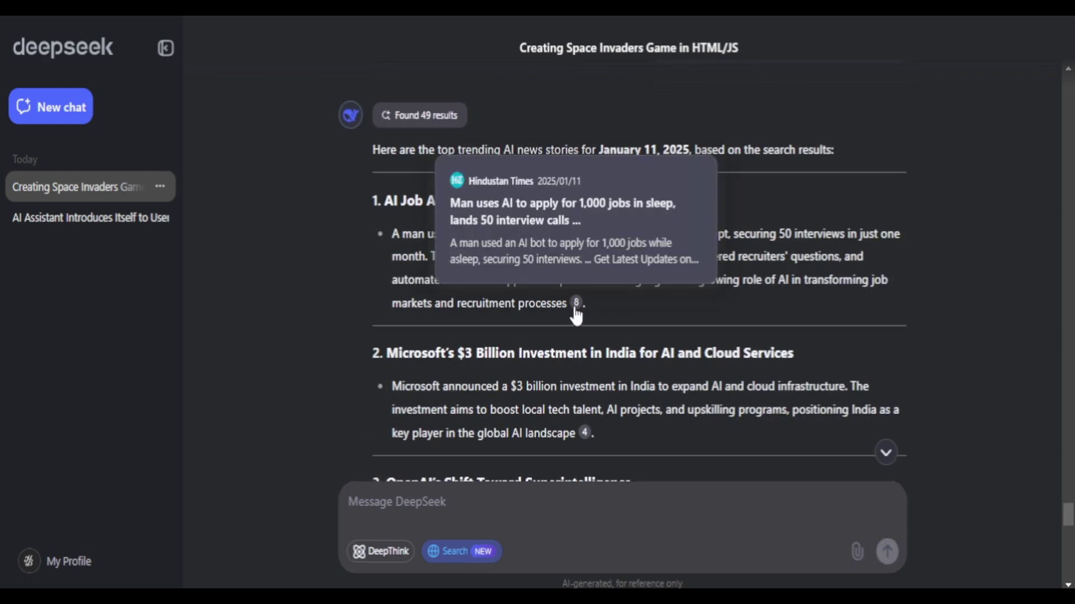
# - Read cited source 8, the Hindustan Times article, then accept cookies on The AI Track page
pyautogui.click(576, 304)
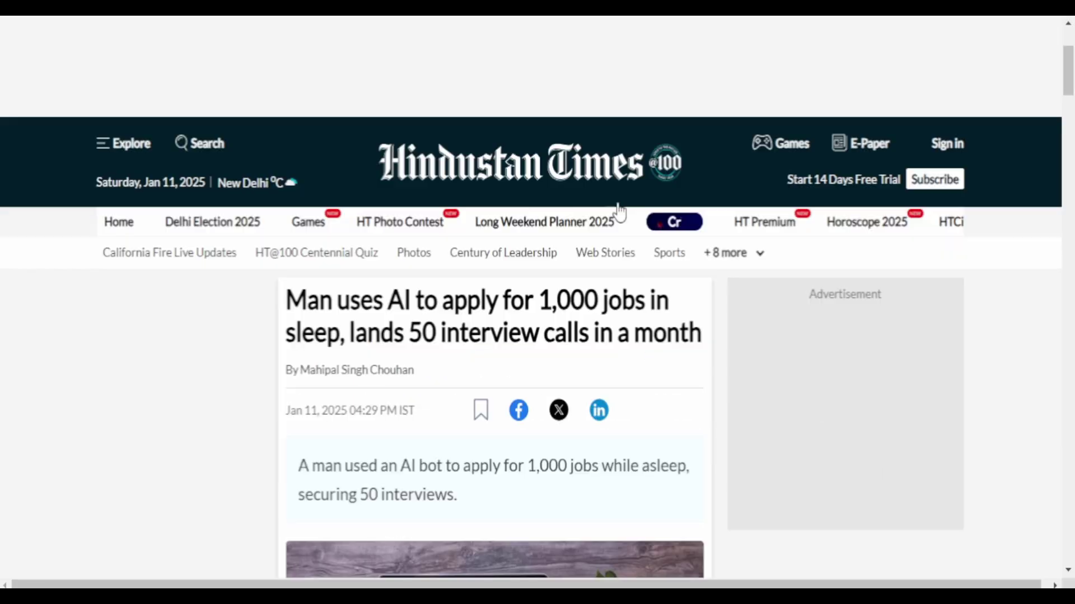
pyautogui.scroll(-10, 619, 210)
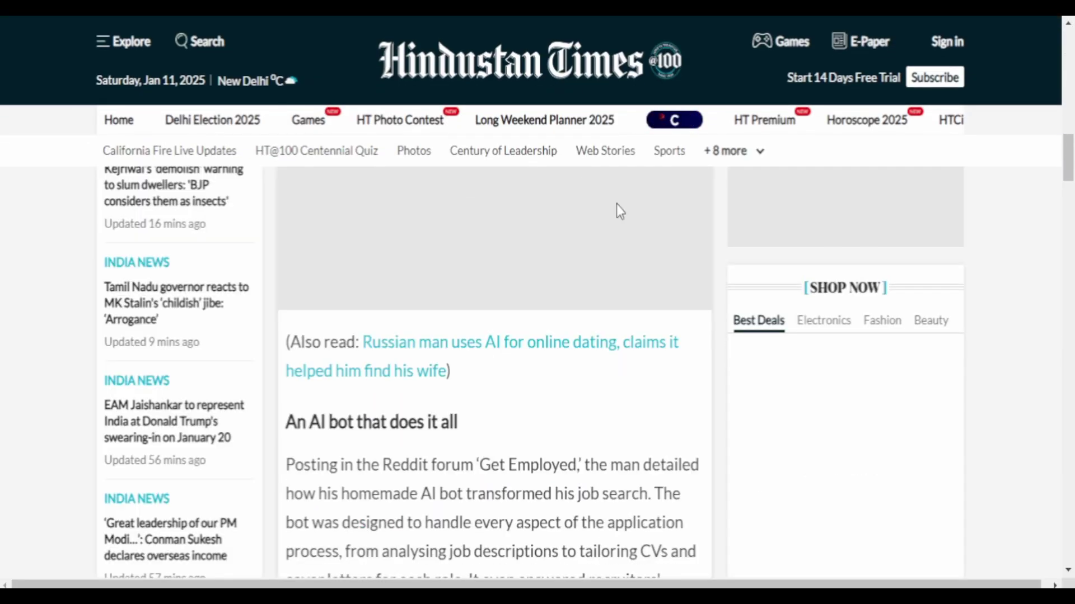
pyautogui.scroll(-10, 616, 204)
pyautogui.hotkey('ctrl', 'w')
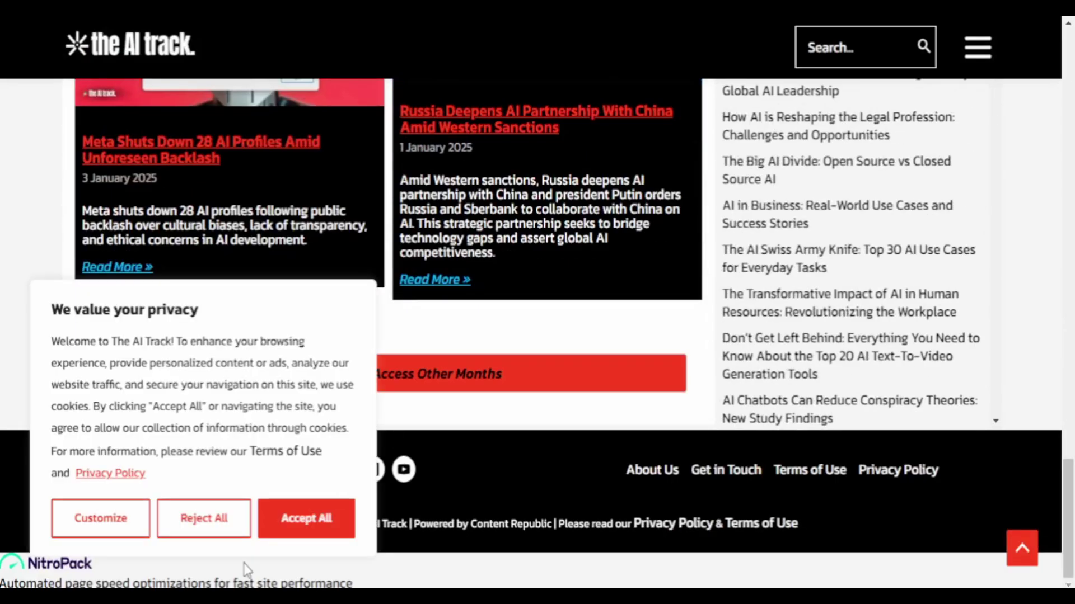
pyautogui.click(306, 518)
pyautogui.scroll(20, 359, 387)
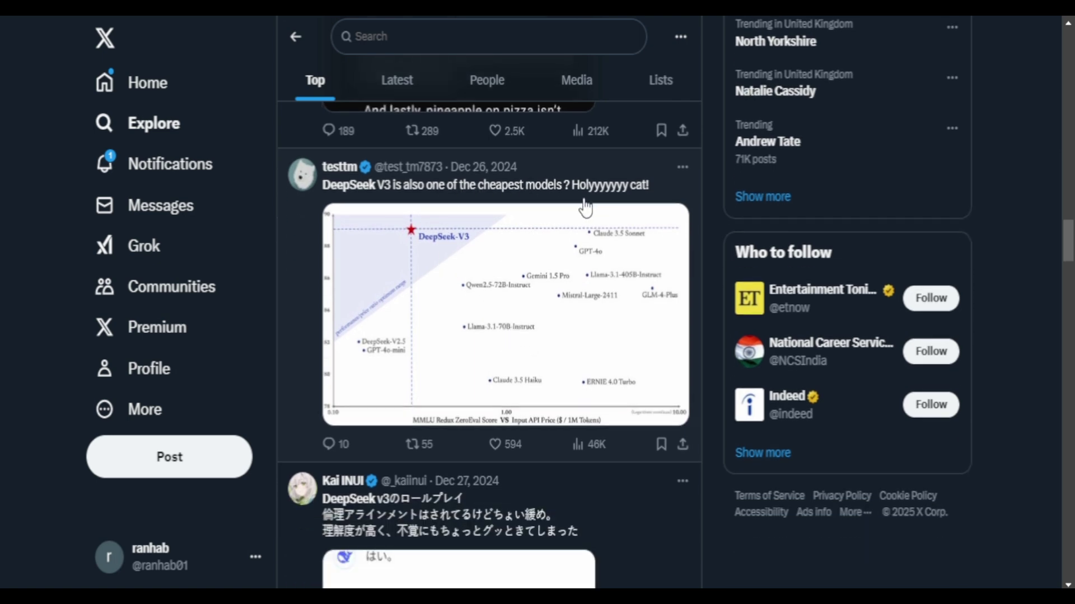
# - Open the DeepSeek V3 price-versus-score chart from the X post in full view
pyautogui.click(485, 329)
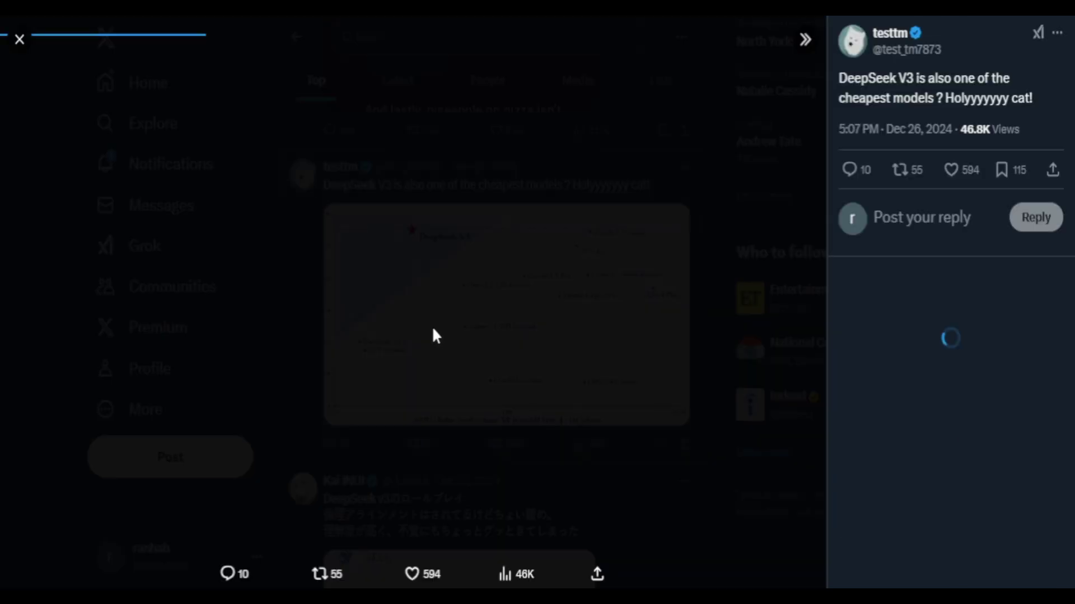